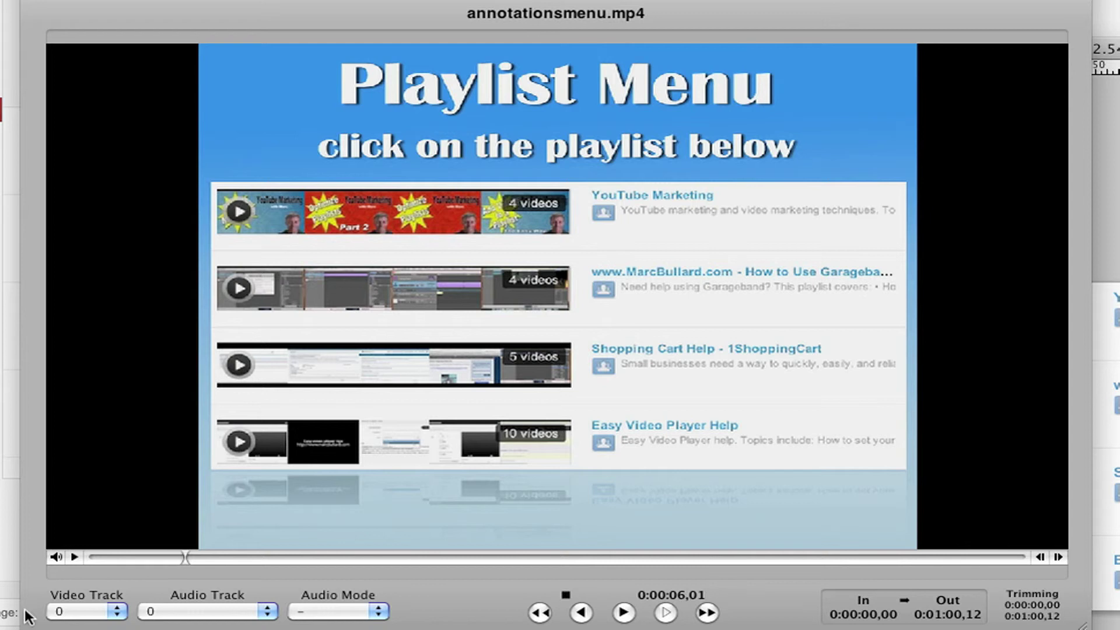
Start playback of the annotationsmenu.mp4 preview in MPEG Streamclip.
left_click(74, 558)
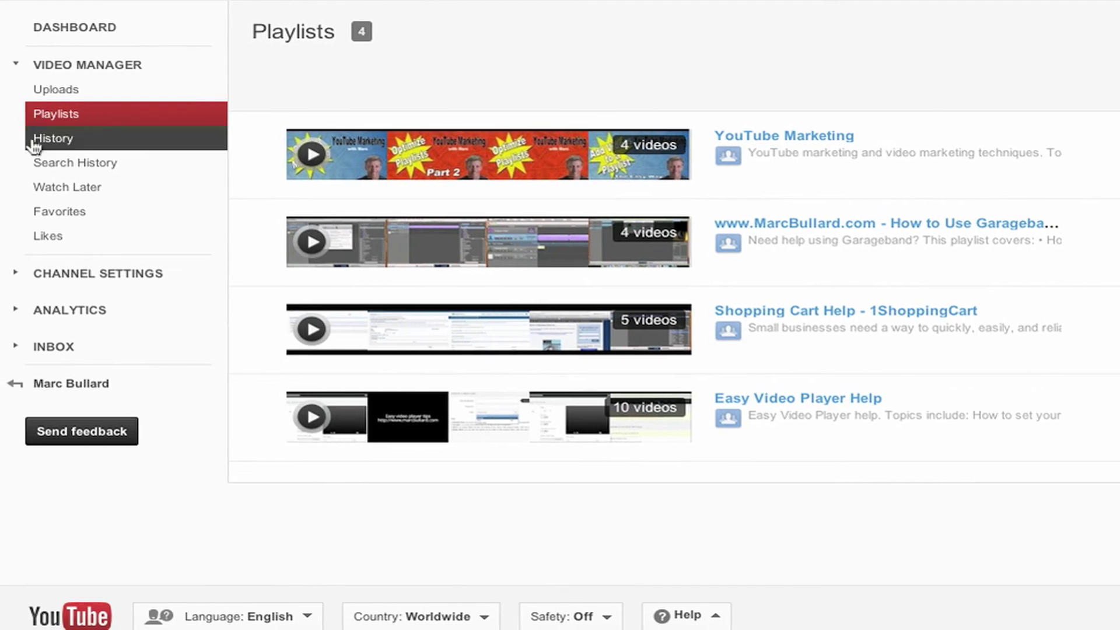
From Playlists, open How to Use Garageband, play all, then pause the first video.
left_click(61, 113)
mouse_move(636, 443)
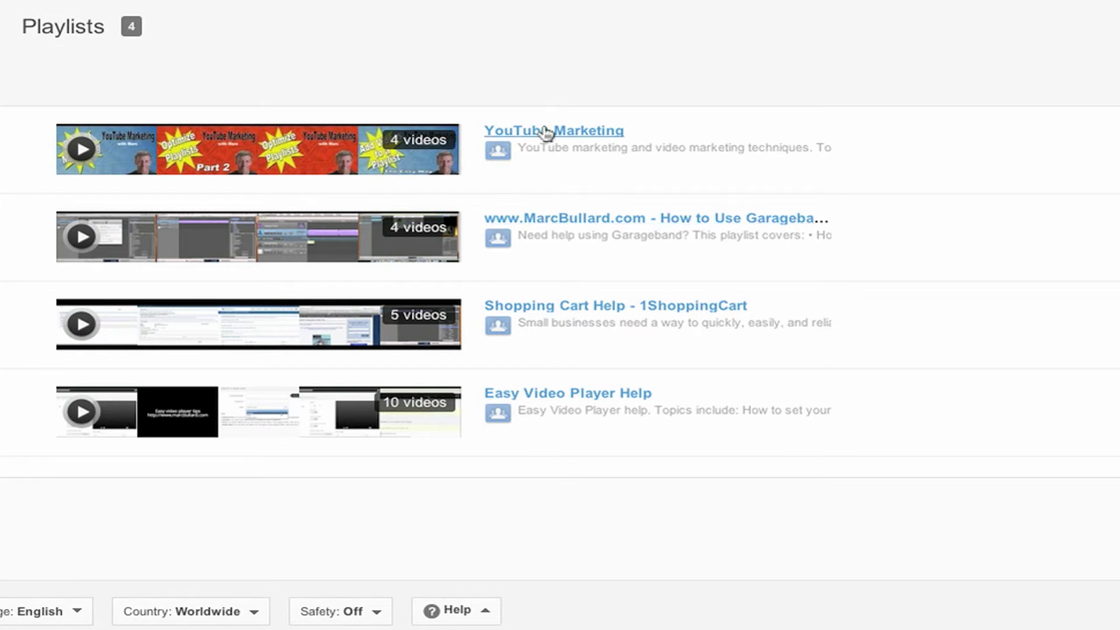
left_click(609, 219)
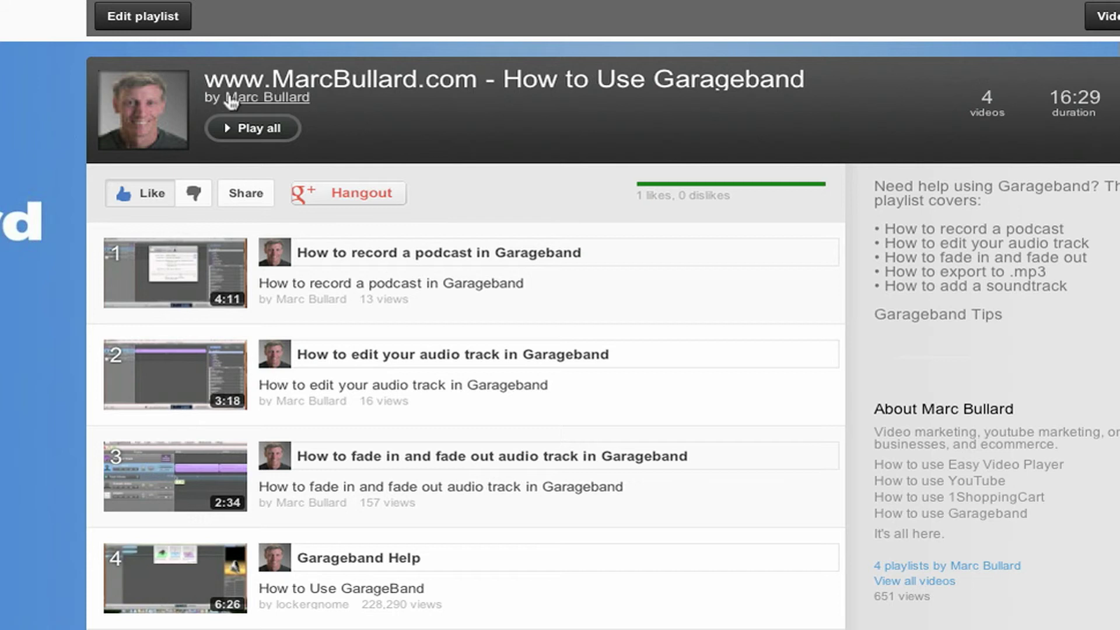
left_click(257, 130)
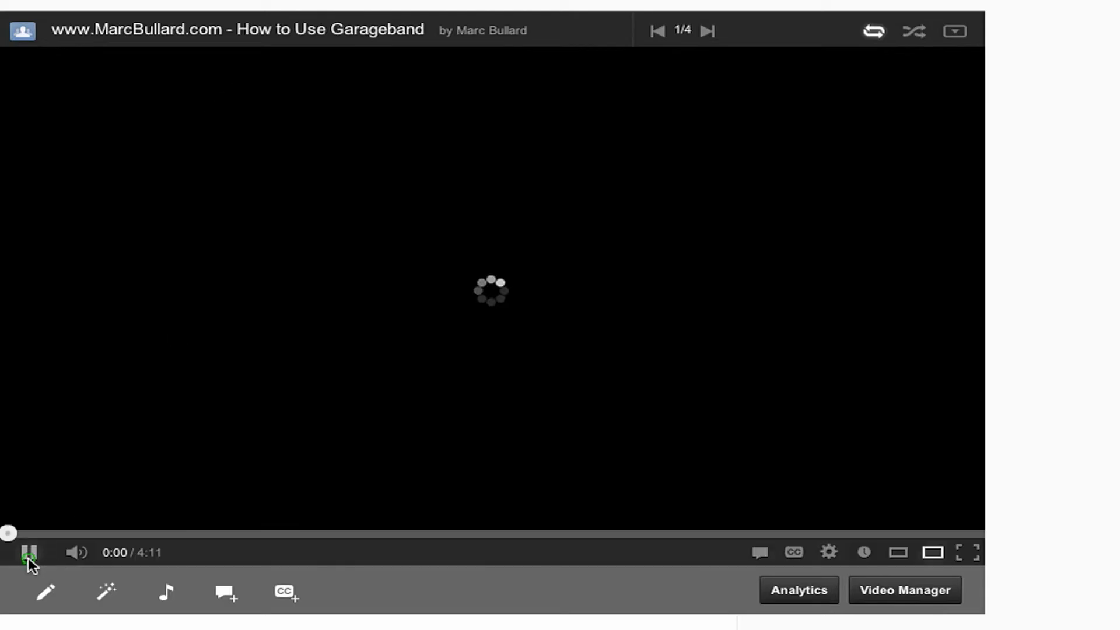
left_click(28, 558)
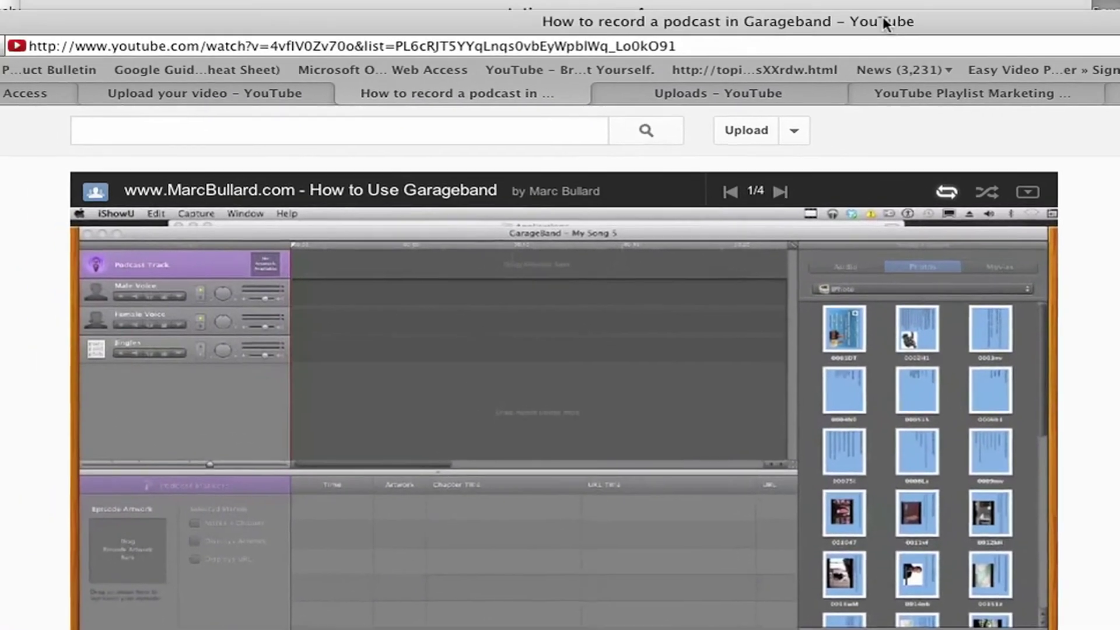
Copy the Garageband playlist player page's full web address.
left_click(649, 23)
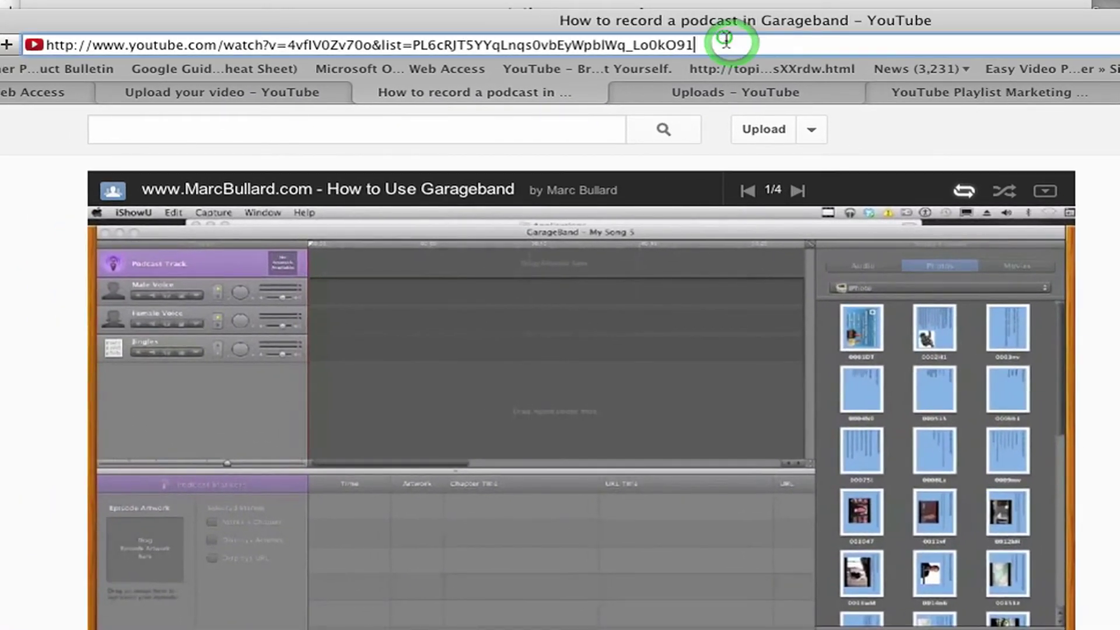
triple_click(725, 38)
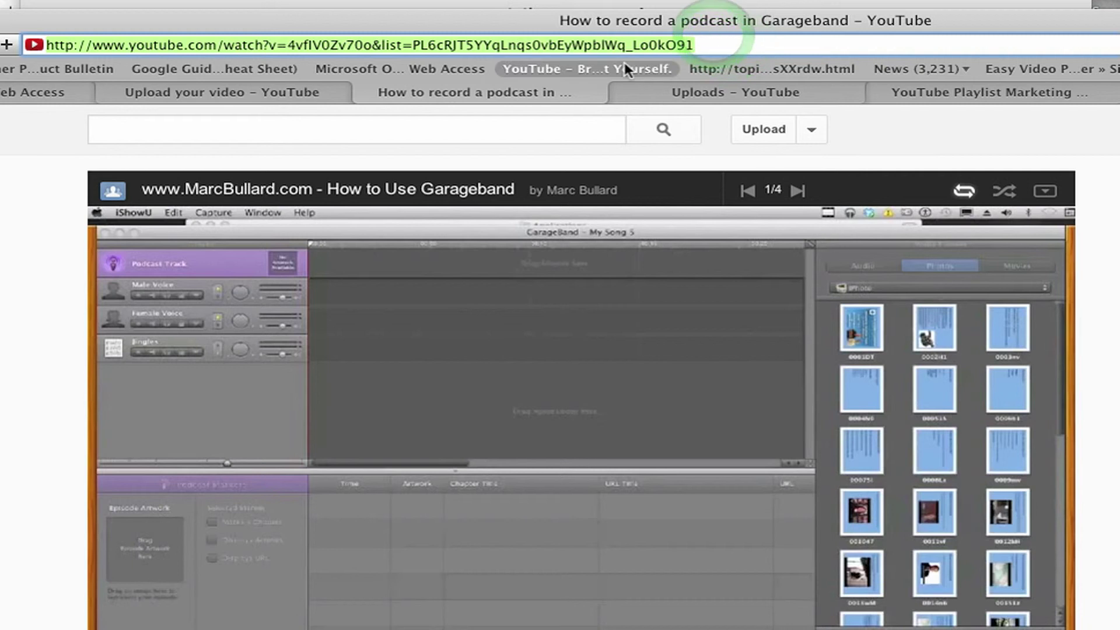
right_click(629, 42)
left_click(665, 184)
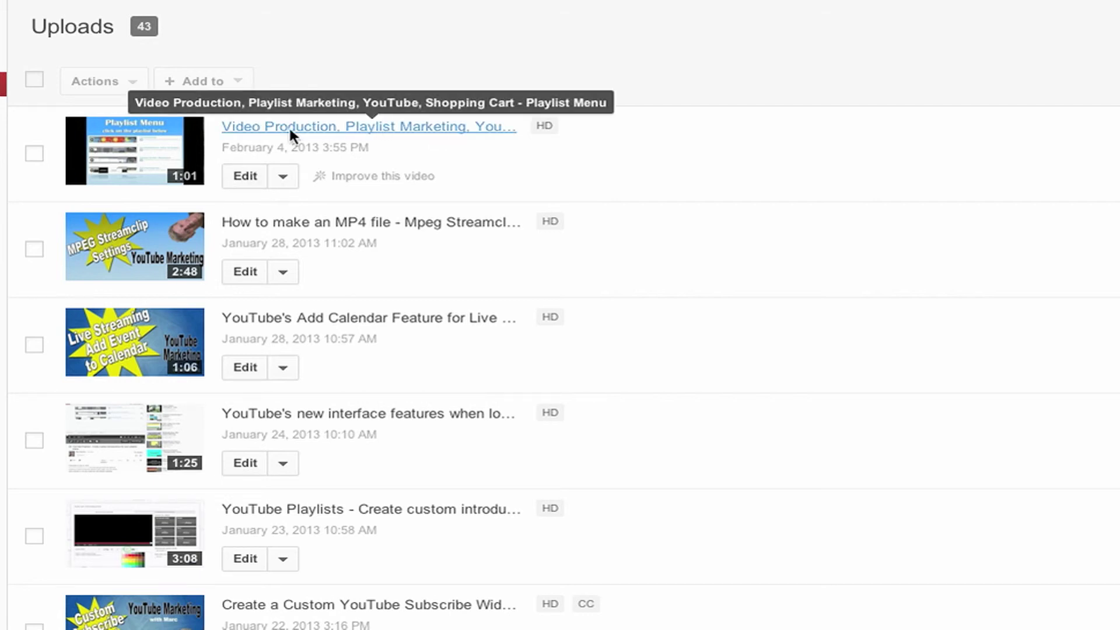
Open the Playlist Menu video's Annotations editor with the preview paused.
left_click(245, 177)
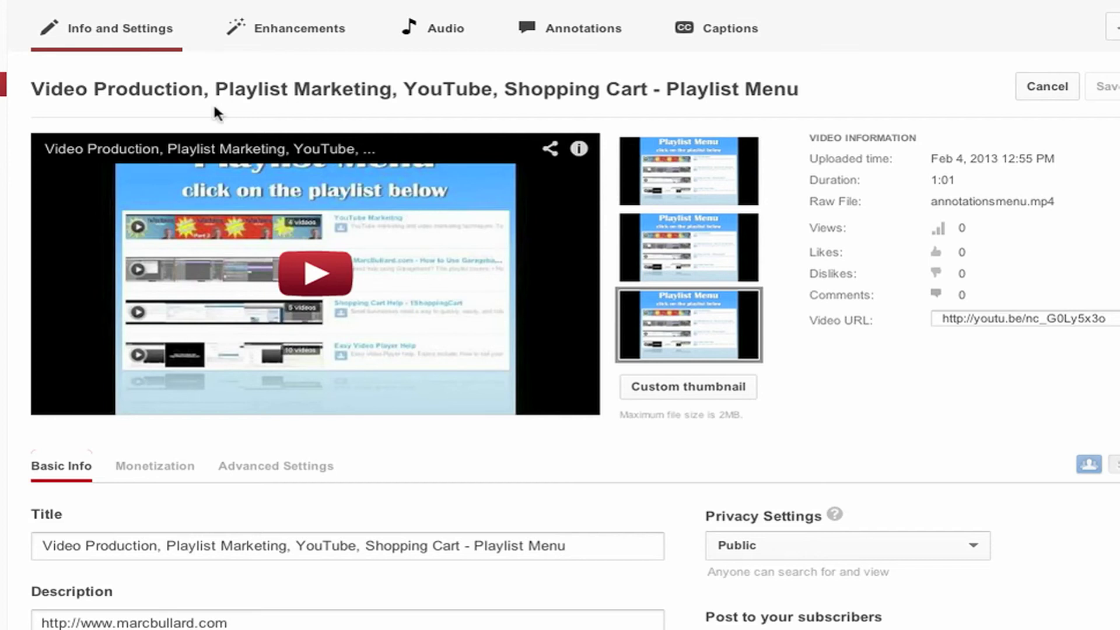
left_click(587, 25)
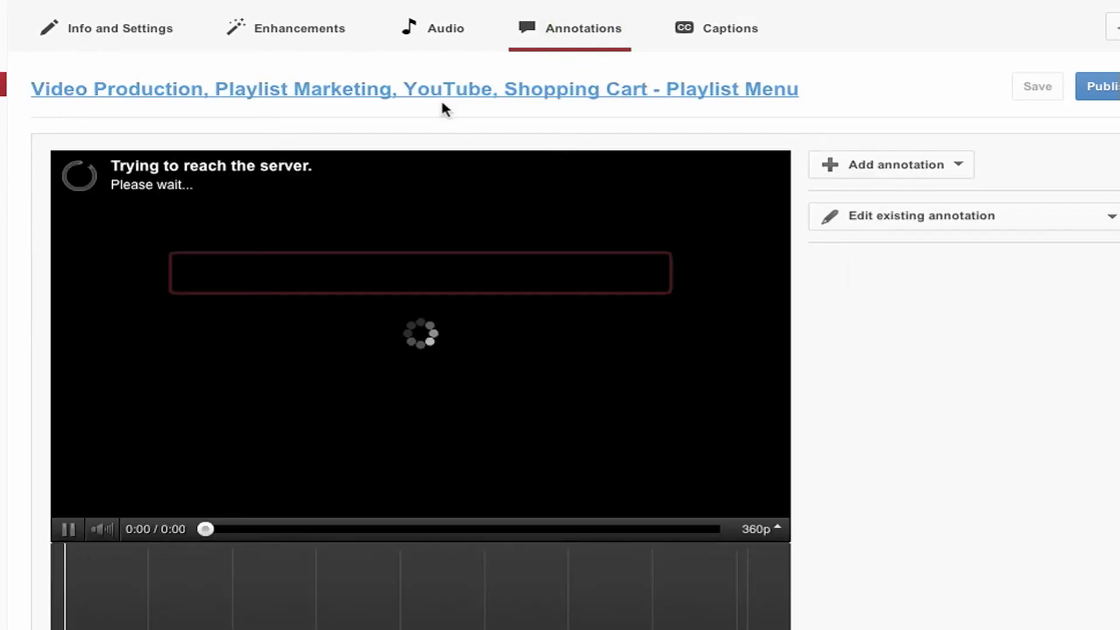
left_click(67, 530)
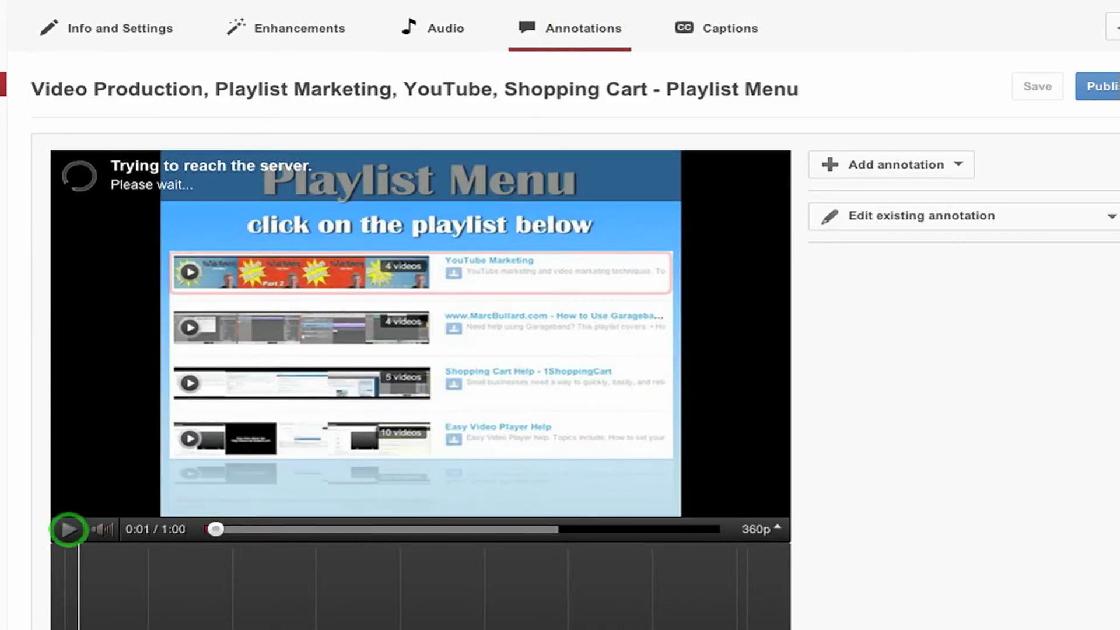
scroll(68, 530, "down", 2)
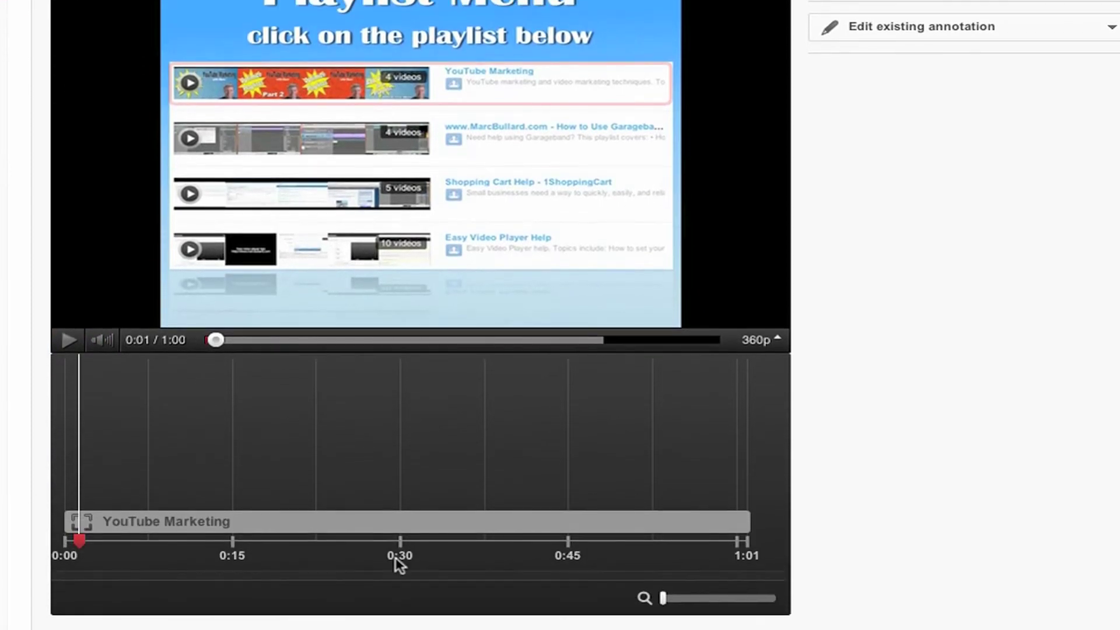
Select the YouTube Marketing spotlight and move the preview to about 0:02.
left_click(311, 527)
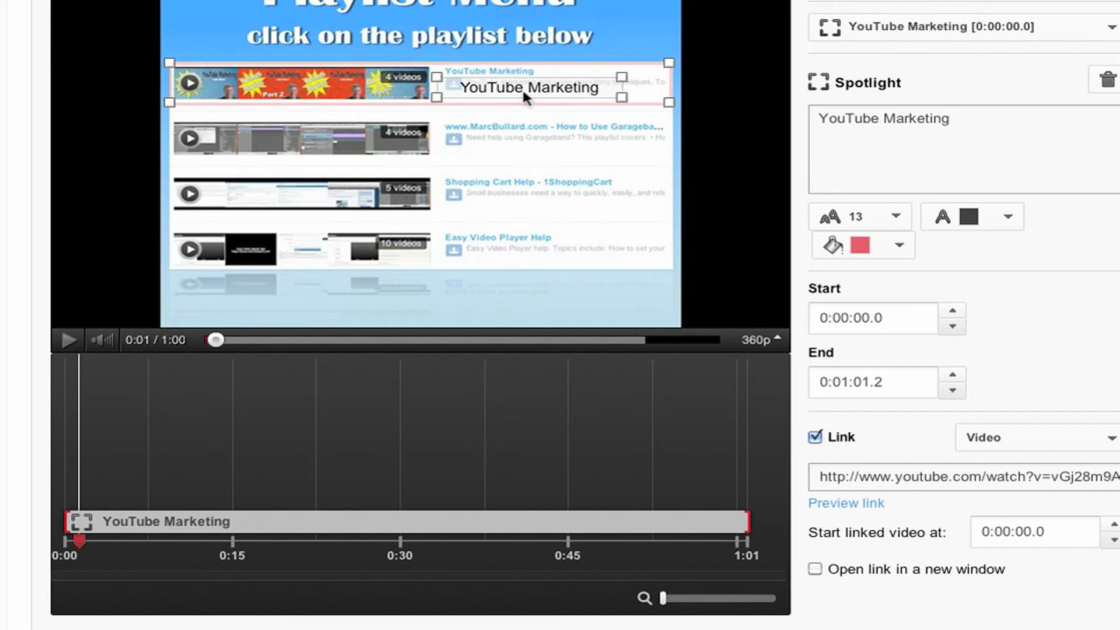
left_click(66, 541)
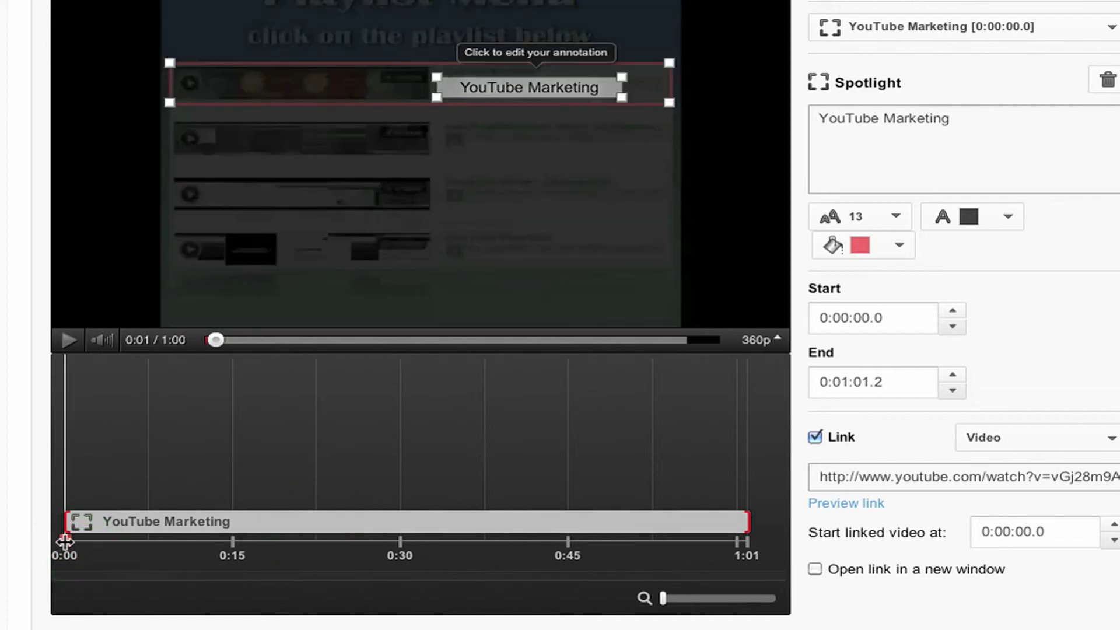
left_click_drag(66, 541, 84, 541)
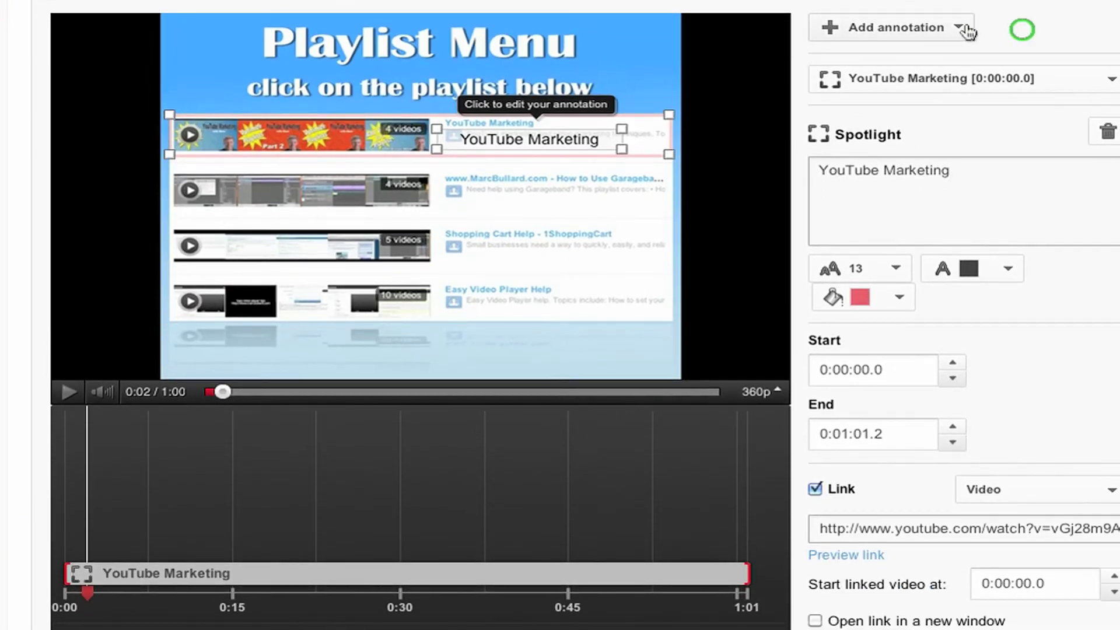
Add a spotlight annotation sized to frame the second playlist row.
left_click(964, 28)
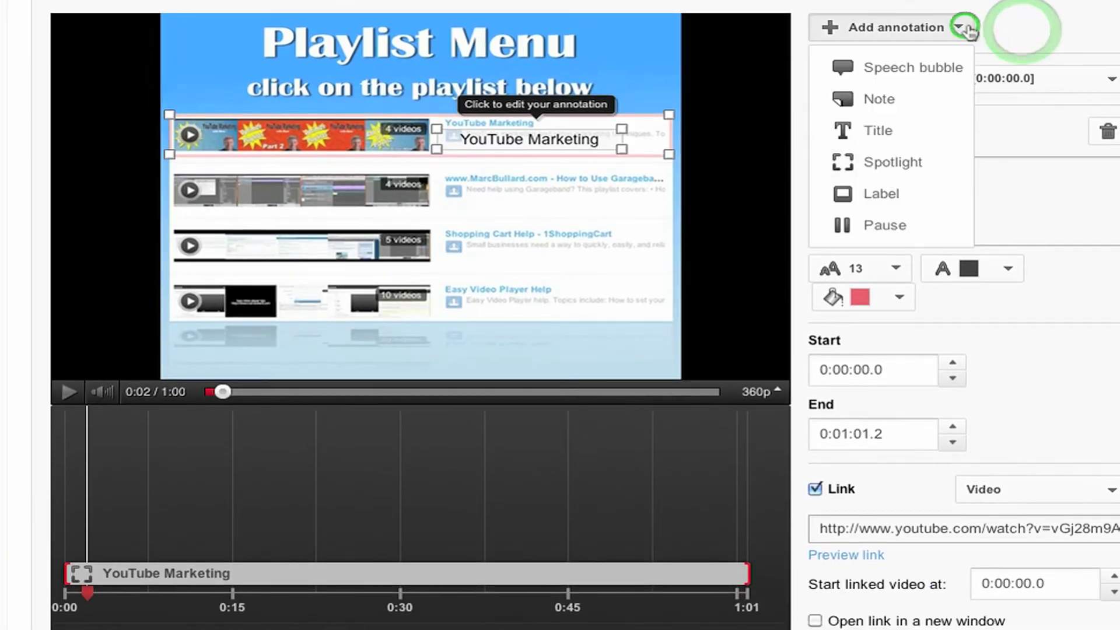
left_click(920, 160)
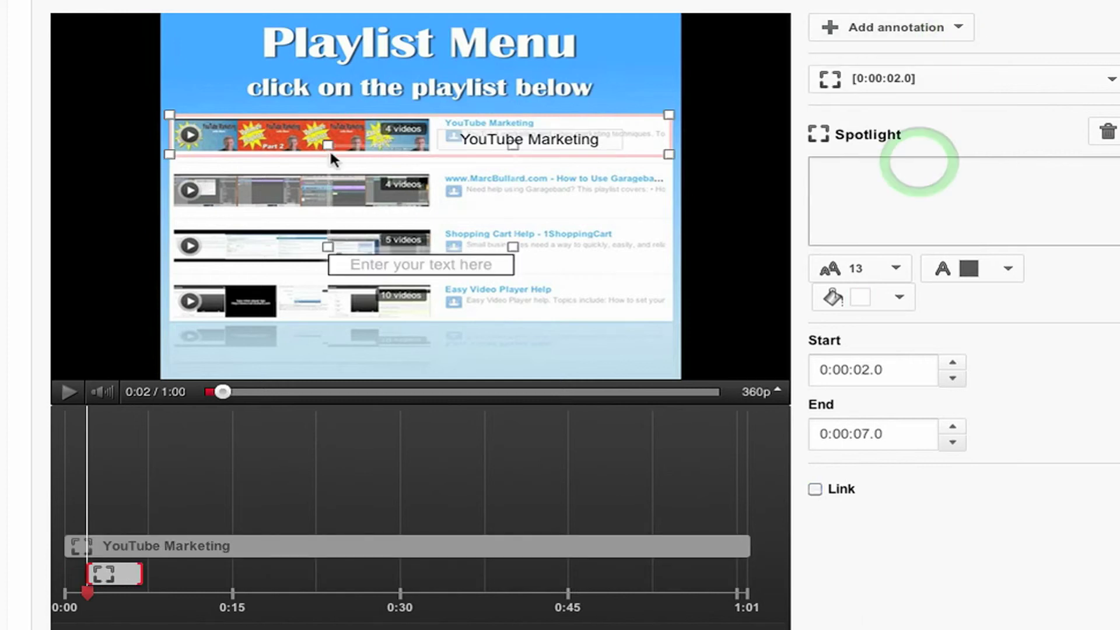
left_click_drag(325, 141, 174, 169)
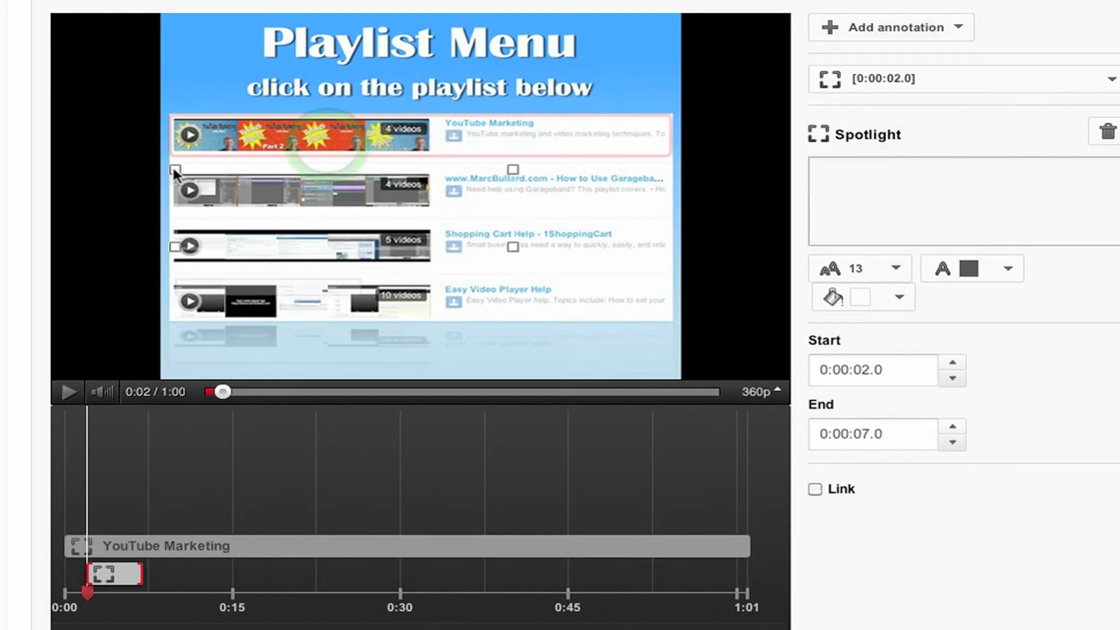
left_click_drag(515, 250, 669, 215)
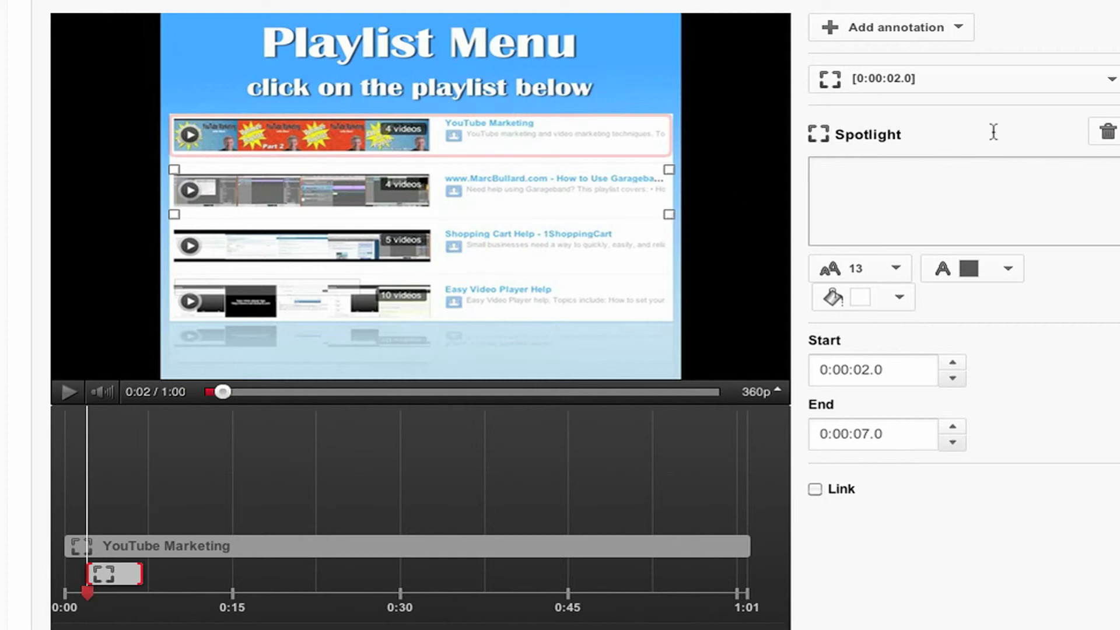
Make the spotlight red with black text.
left_click(899, 297)
left_click(853, 395)
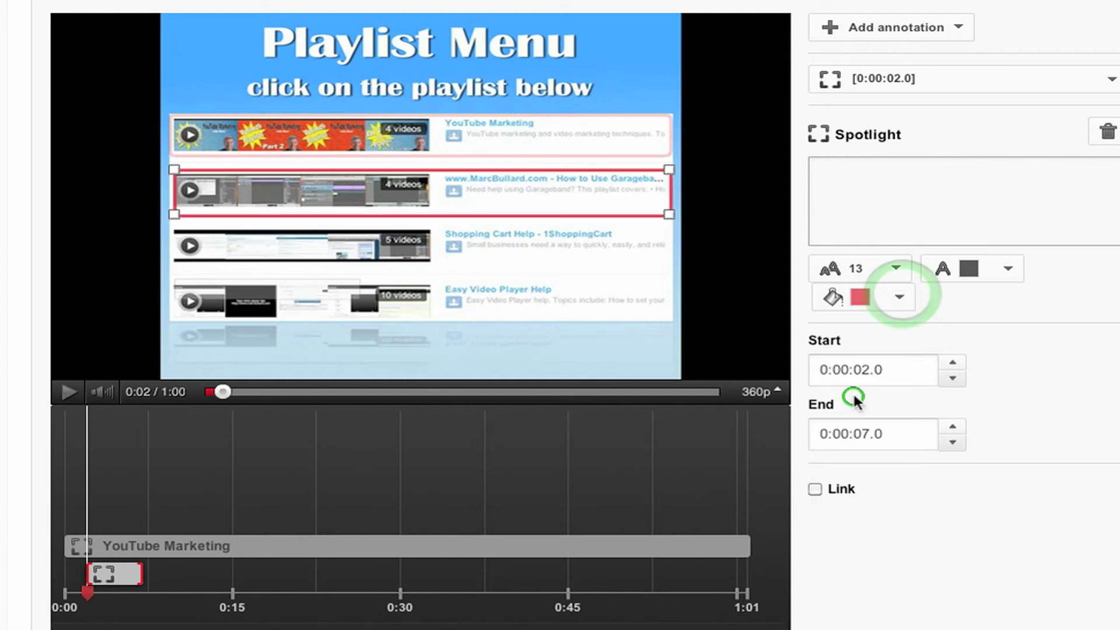
left_click(1008, 269)
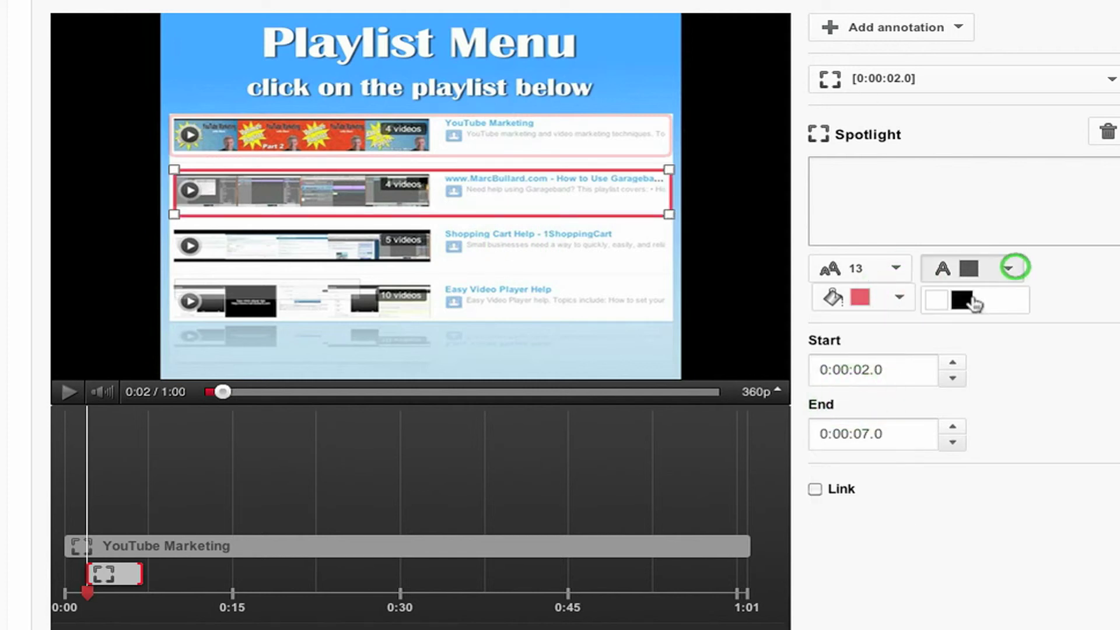
left_click(964, 298)
Label the spotlight 'Garageband Help' and move the text into the second row.
left_click(887, 171)
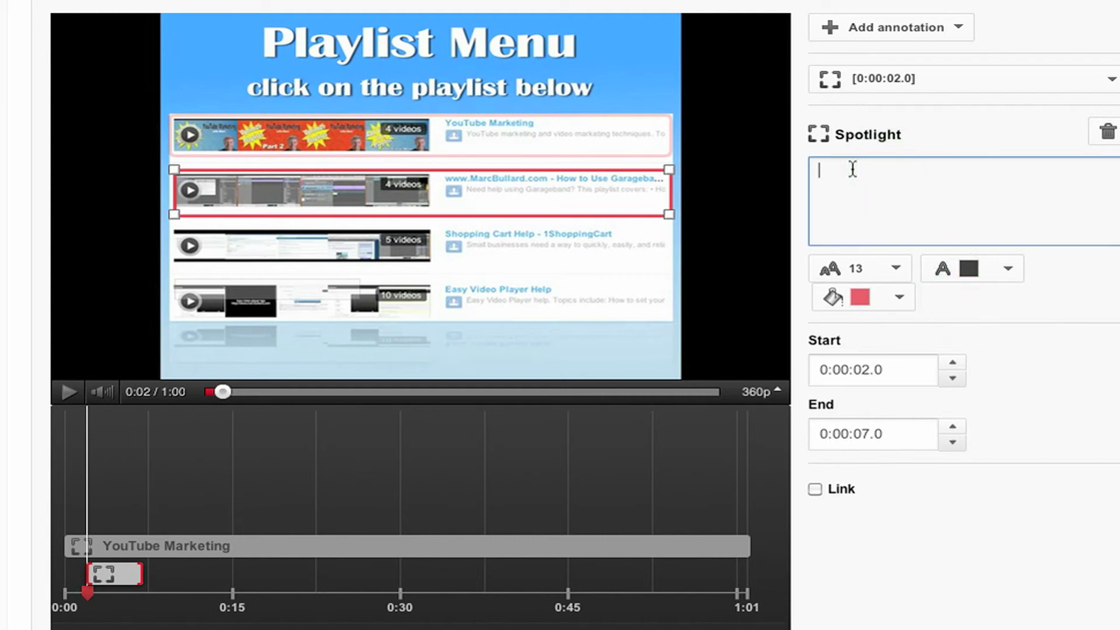
type("Garageba")
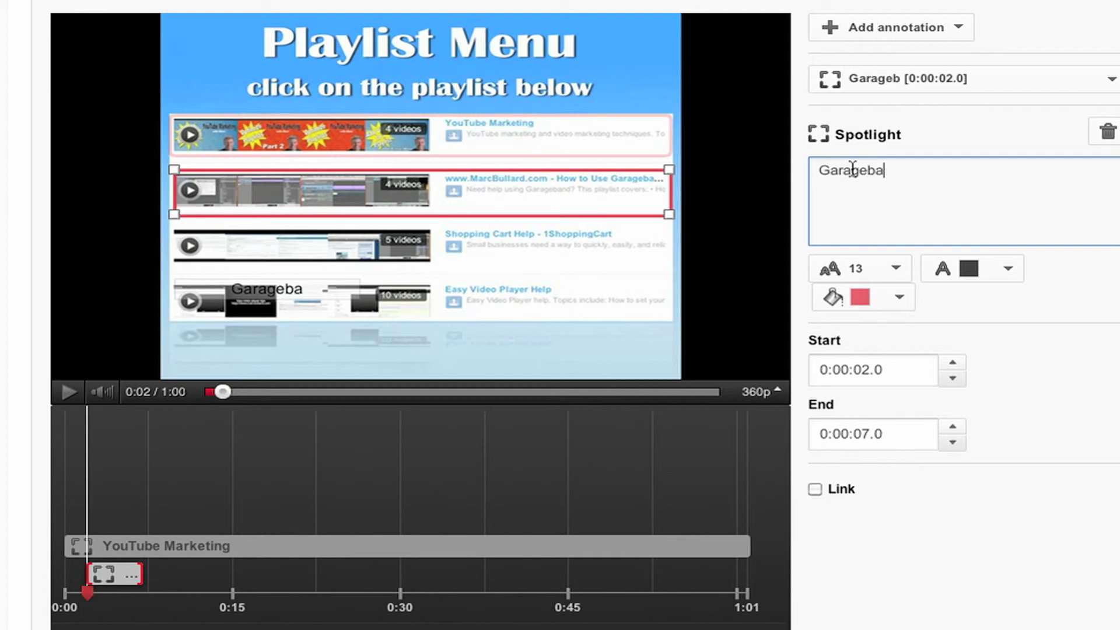
type("nd Help")
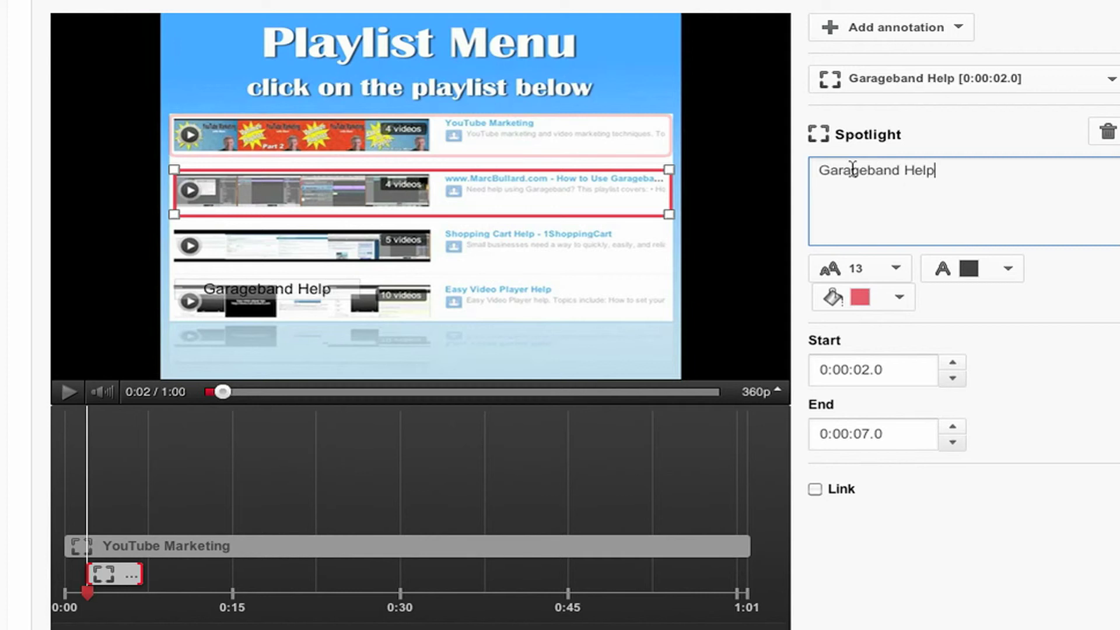
left_click(268, 290)
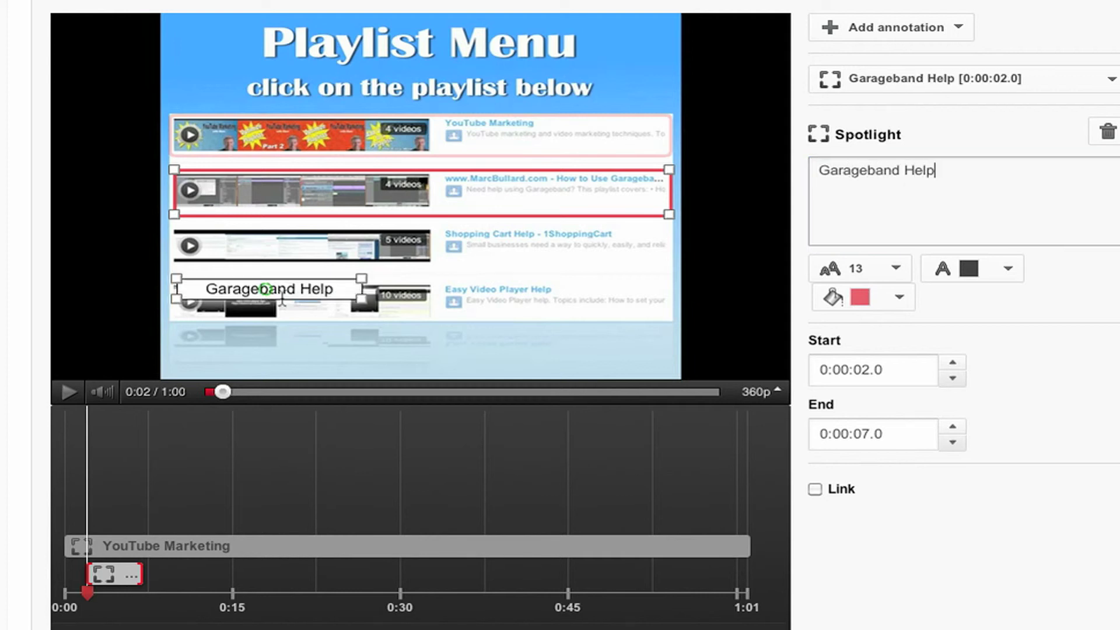
mouse_move(323, 290)
left_mouse_down()
mouse_move(633, 198)
mouse_move(610, 198)
left_mouse_up()
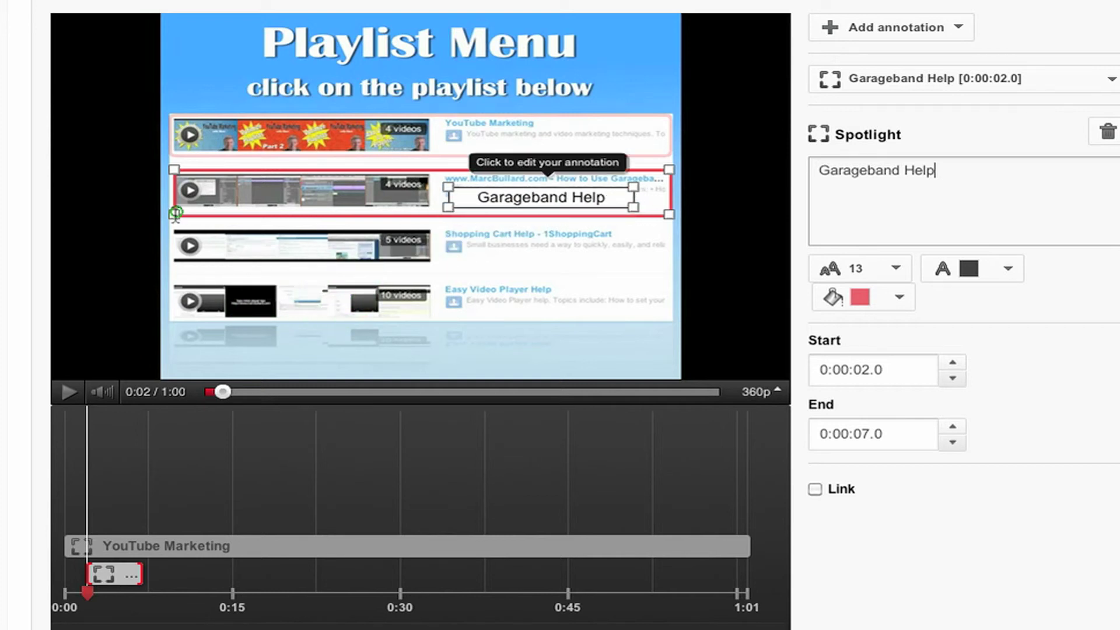
left_click_drag(176, 213, 171, 214)
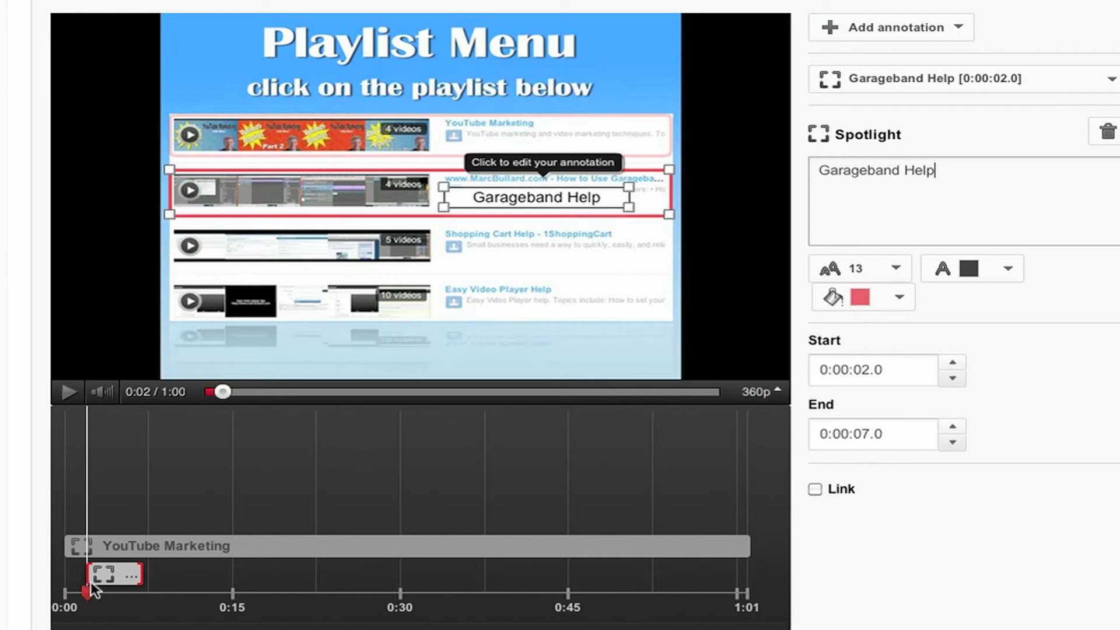
Time the Garageband Help spotlight from the video's start to about 0:25.
left_click(115, 609)
left_click(370, 499)
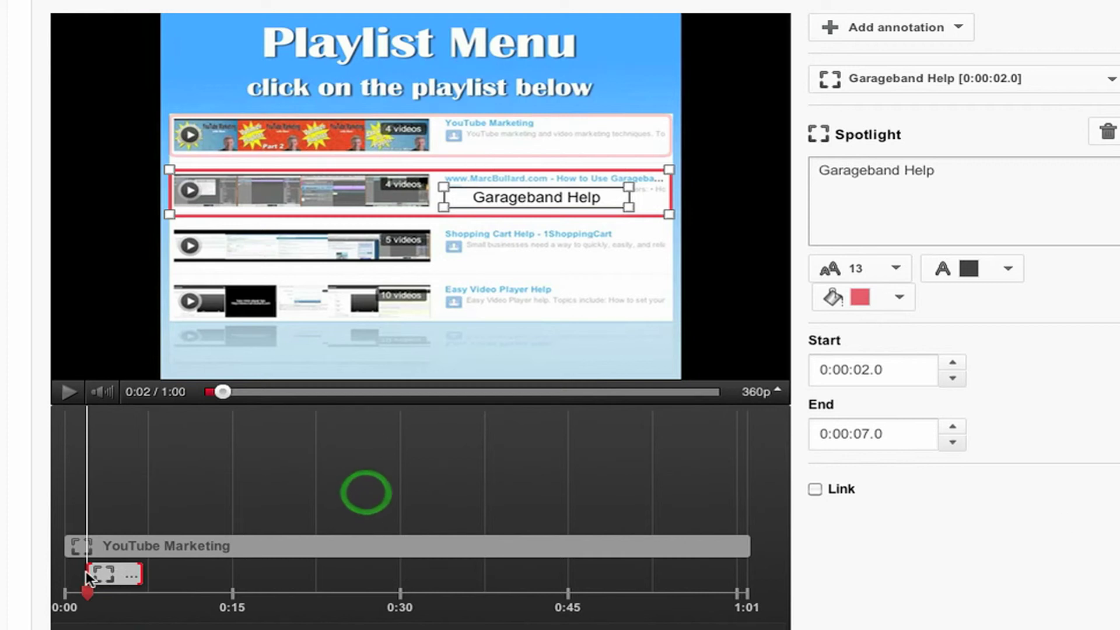
left_click_drag(87, 572, 65, 571)
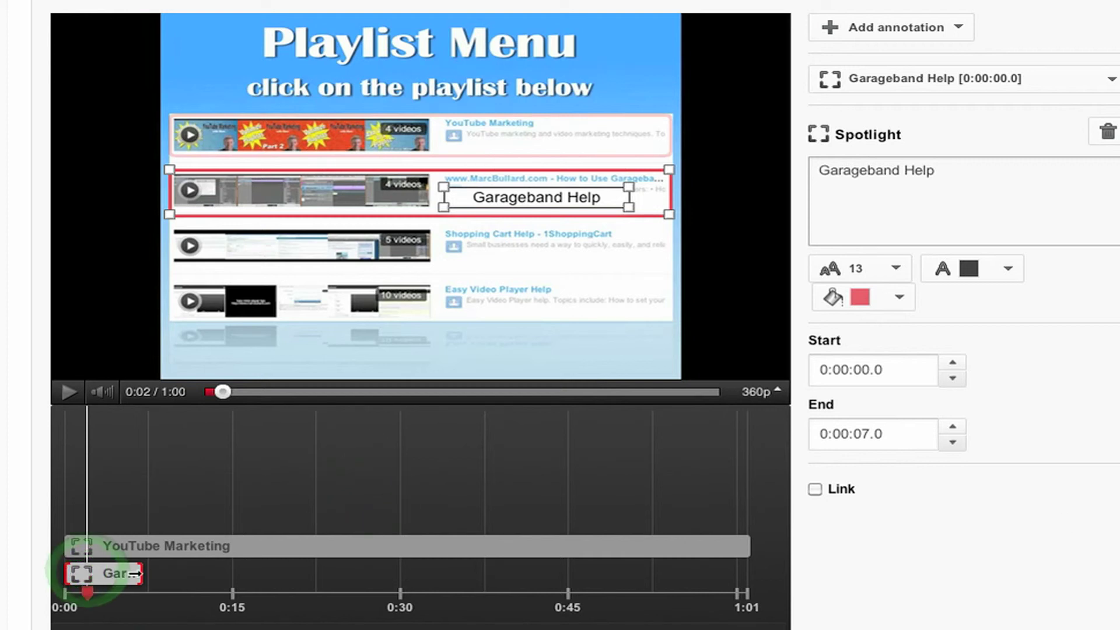
left_click_drag(140, 573, 757, 571)
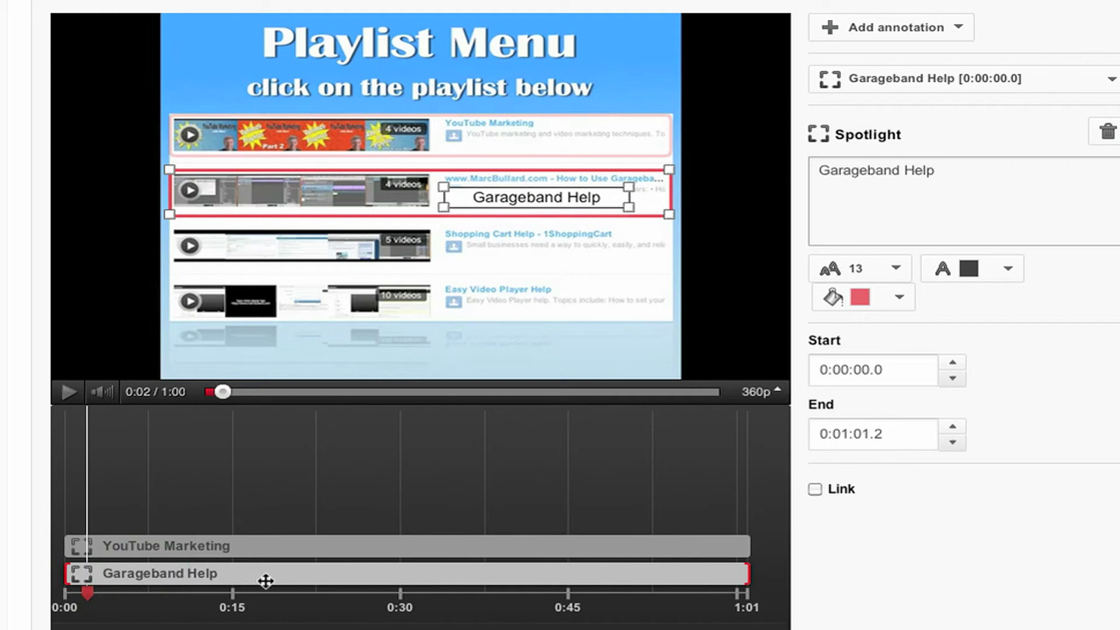
Link the spotlight to the pasted Garageband playlist address and save the annotations.
left_click(815, 490)
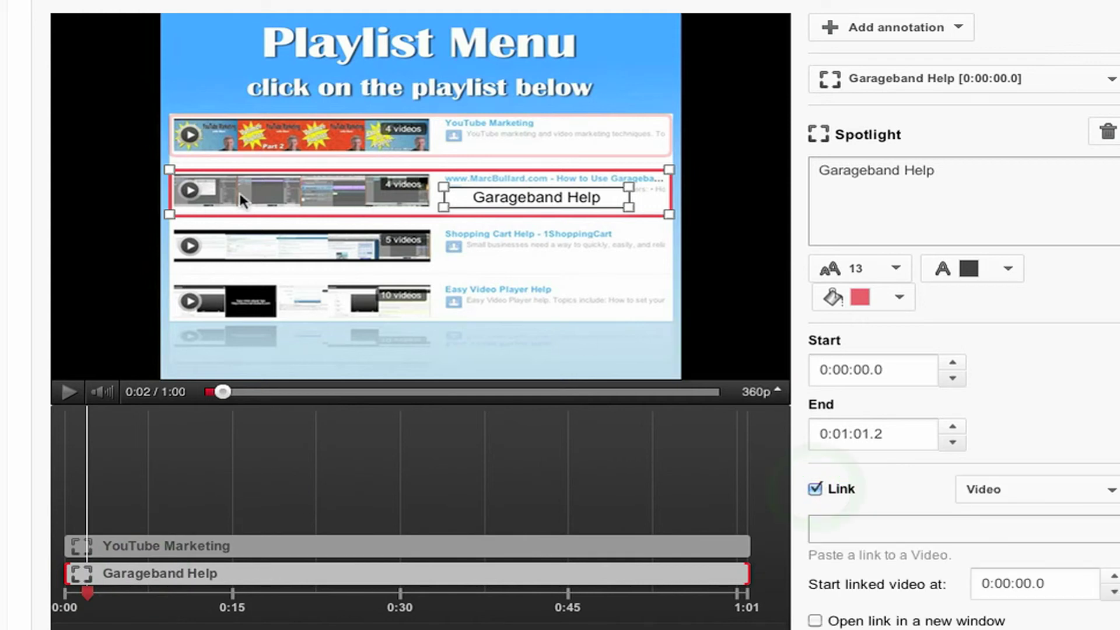
left_click(928, 534)
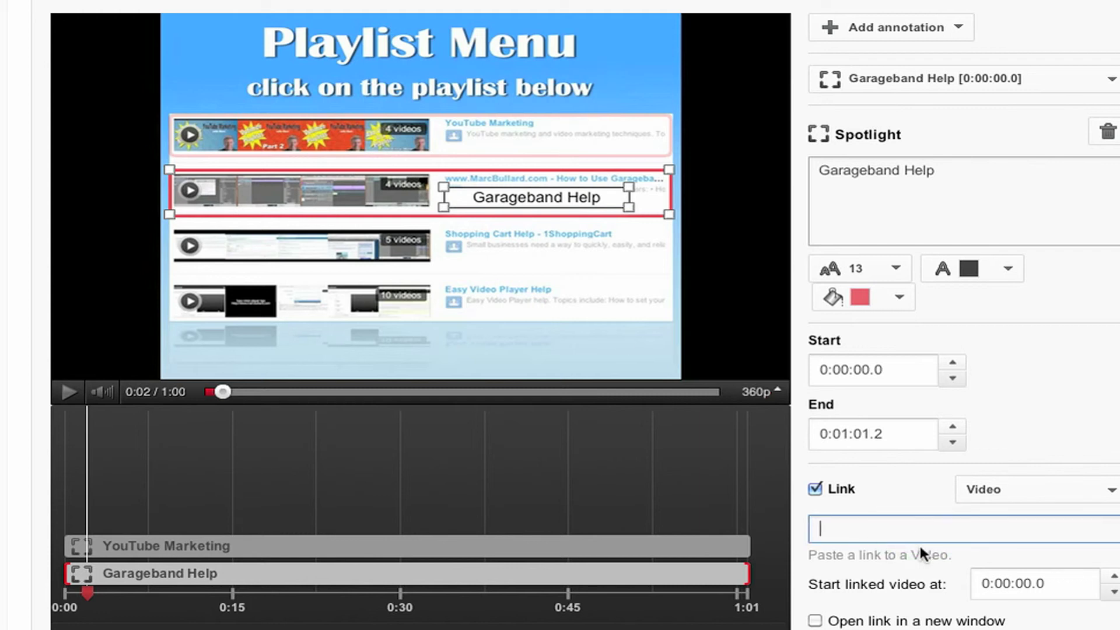
right_click(898, 531)
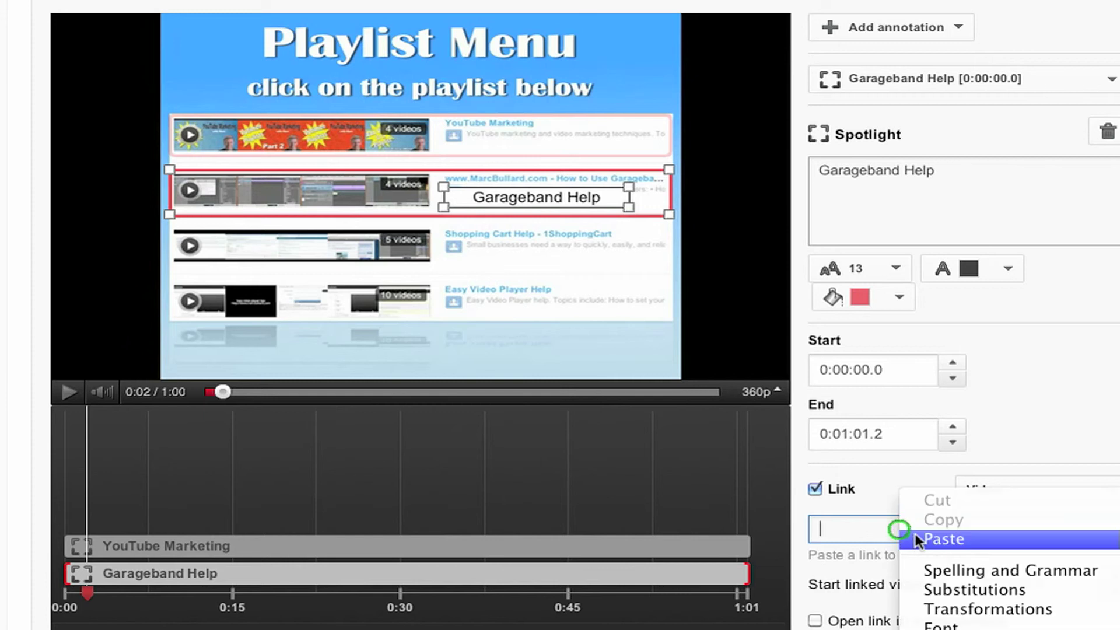
left_click(920, 535)
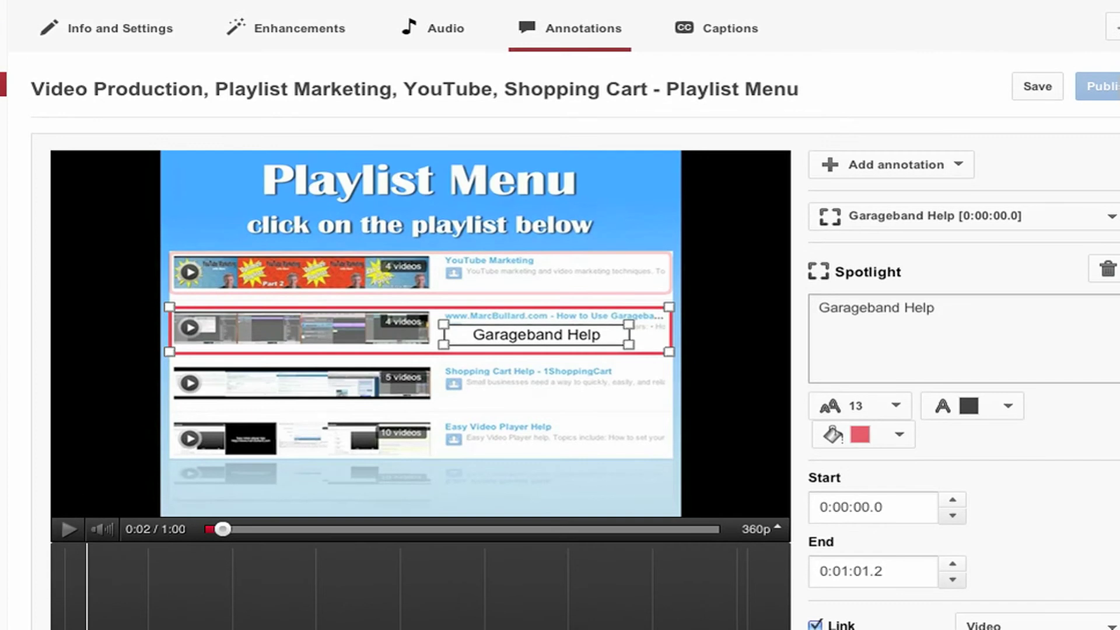
left_click(1044, 88)
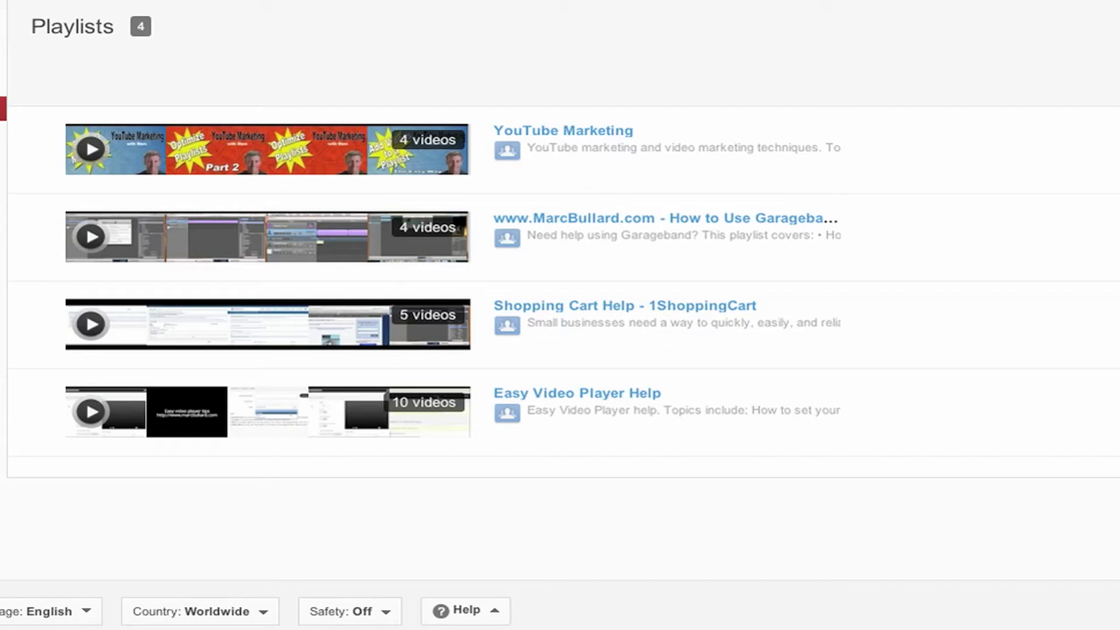
Open the Shopping Cart Help playlist, play all, pause the ad, and select its player address.
left_click(623, 307)
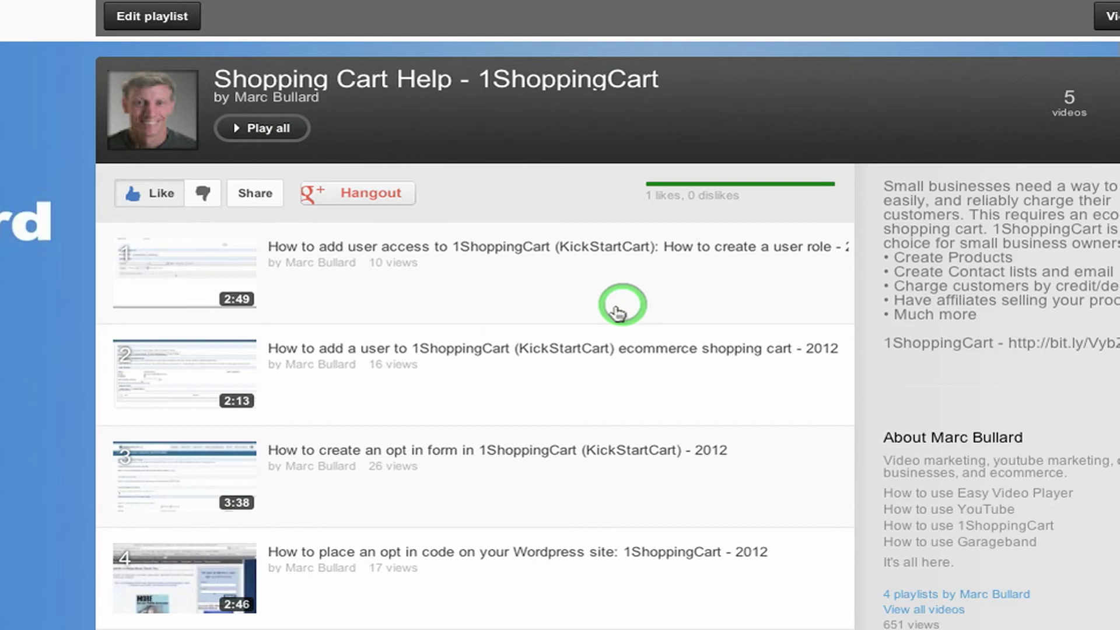
left_click(266, 129)
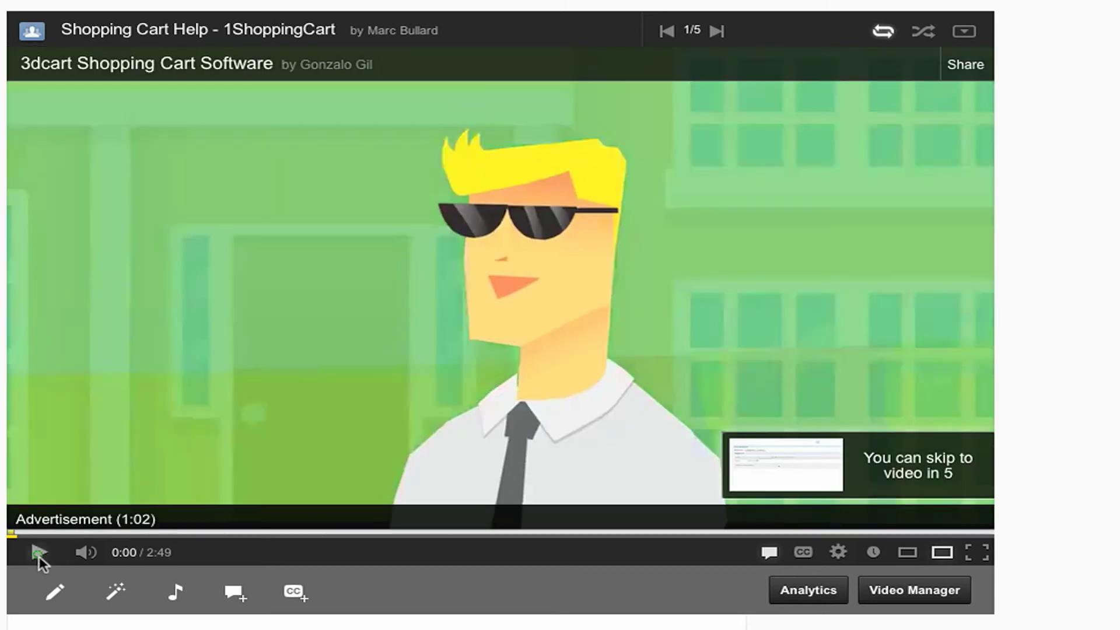
left_click(38, 553)
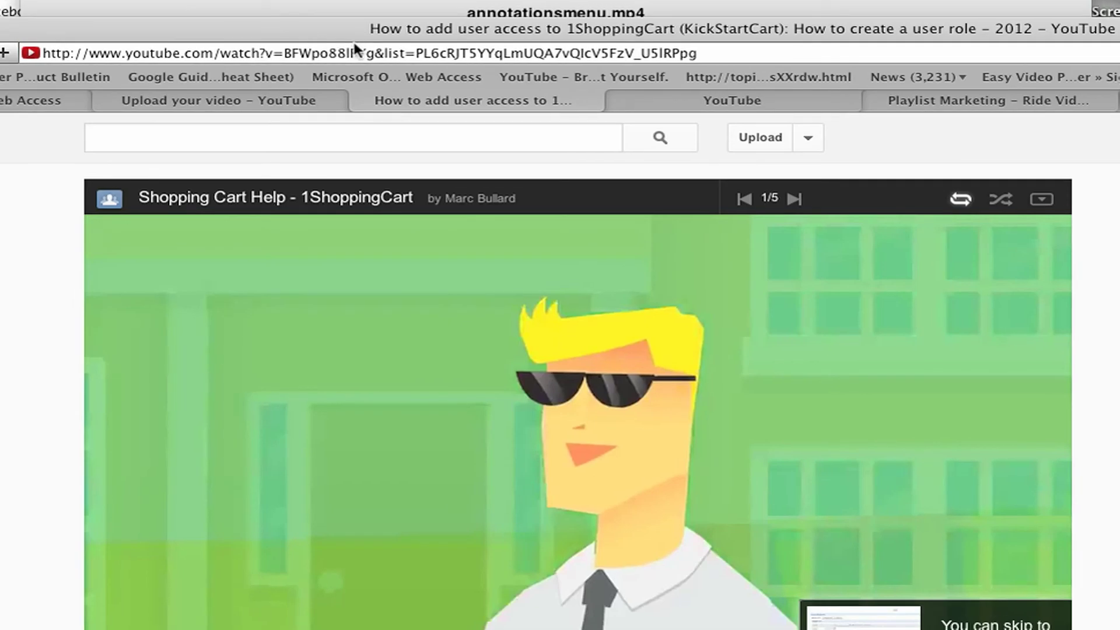
left_click(354, 43)
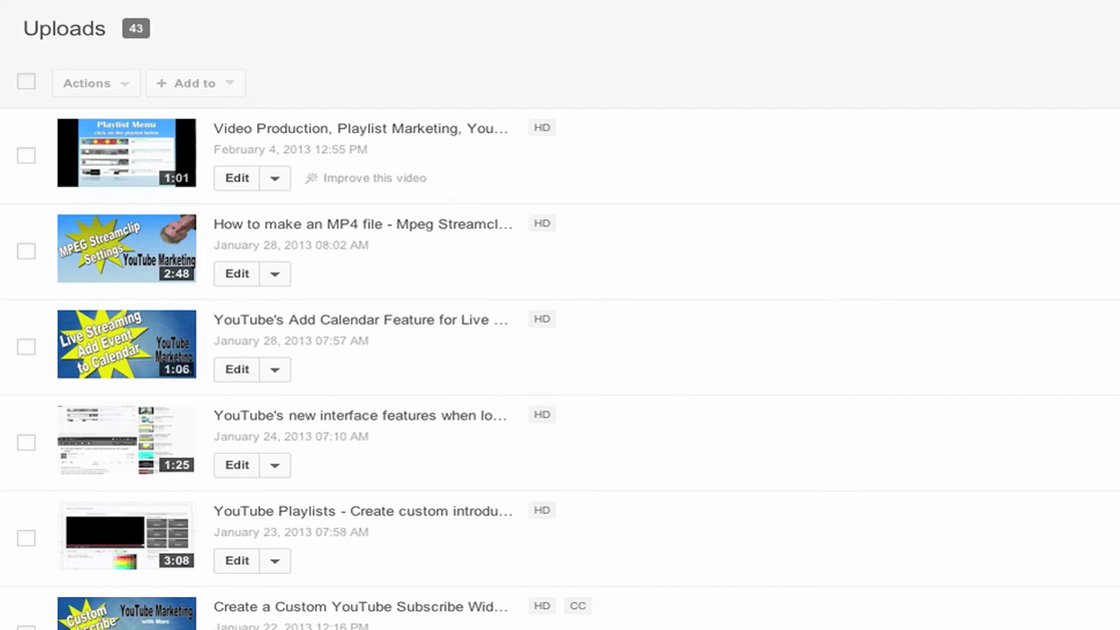
Open the Playlist Menu video's Annotations editor, play it, and scroll to the spotlight timeline.
left_click(247, 178)
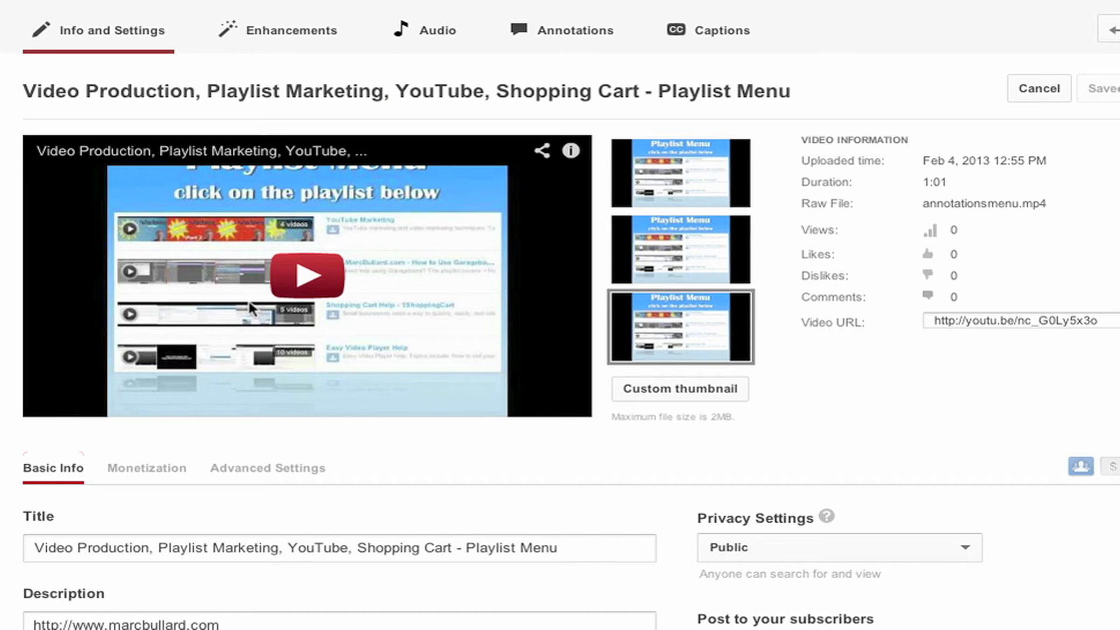
left_click(549, 36)
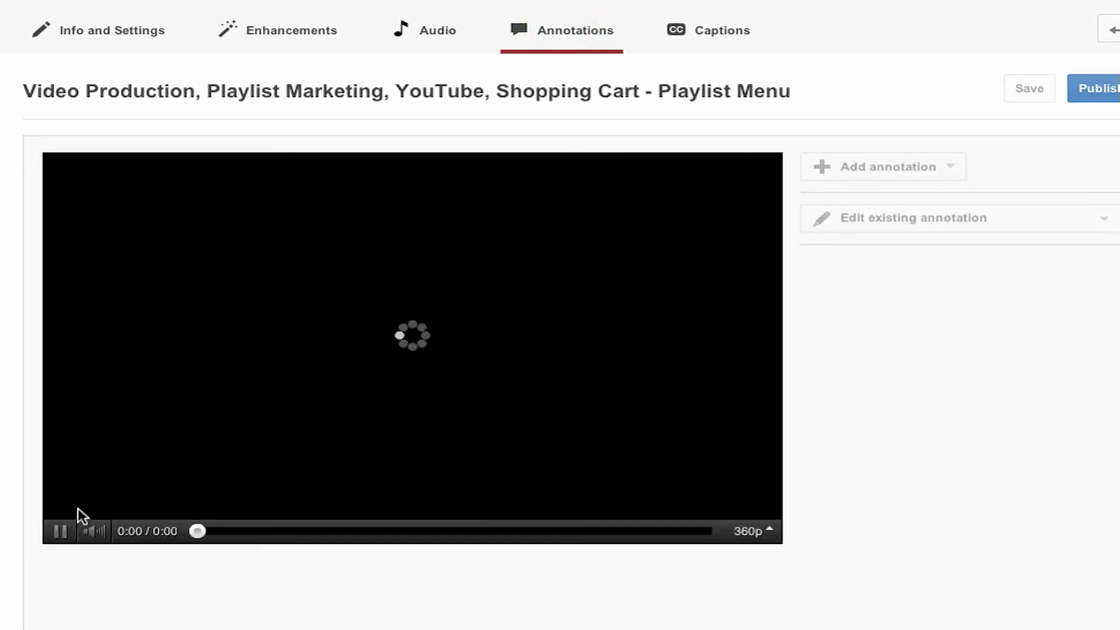
left_click(56, 532)
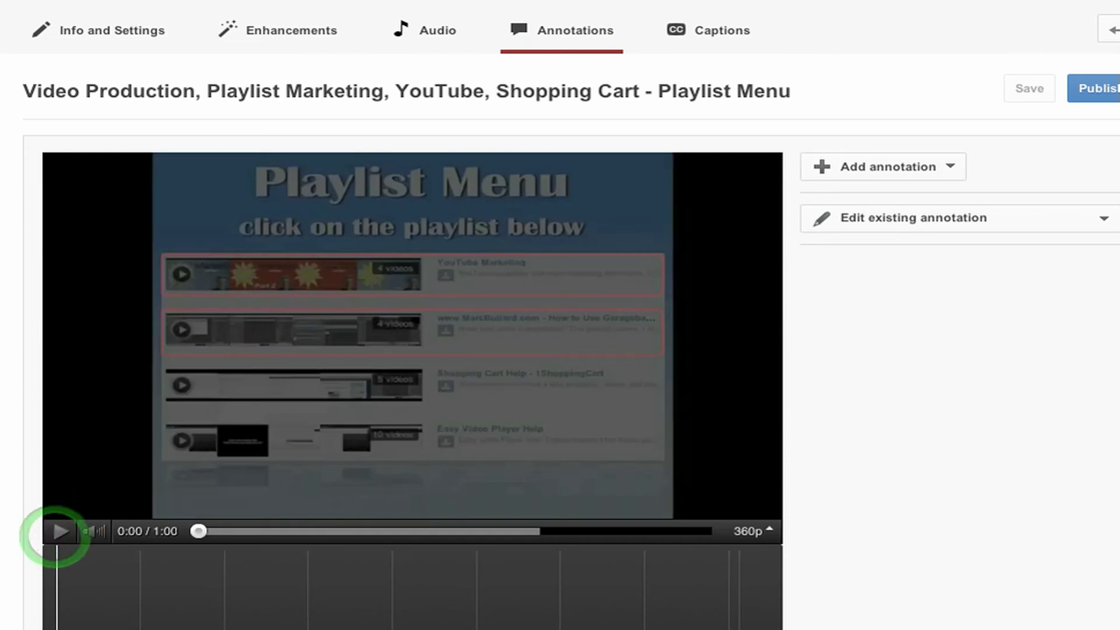
scroll(54, 534, "down", 3)
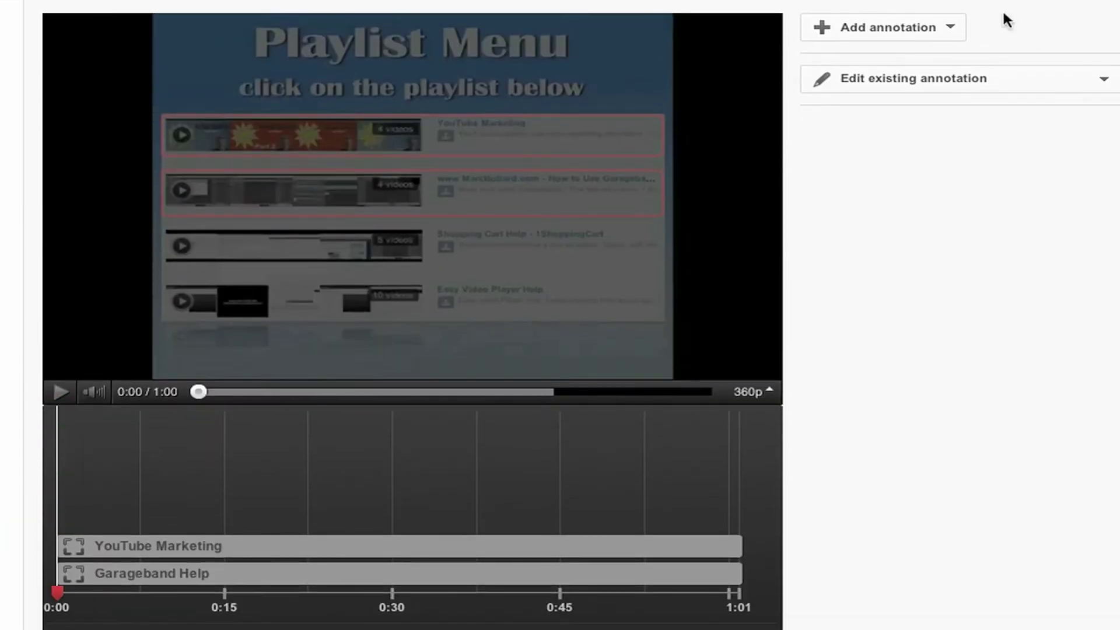
Add a spotlight and stretch it over the third, Shopping Cart Help, playlist row.
left_click(951, 27)
left_click(889, 160)
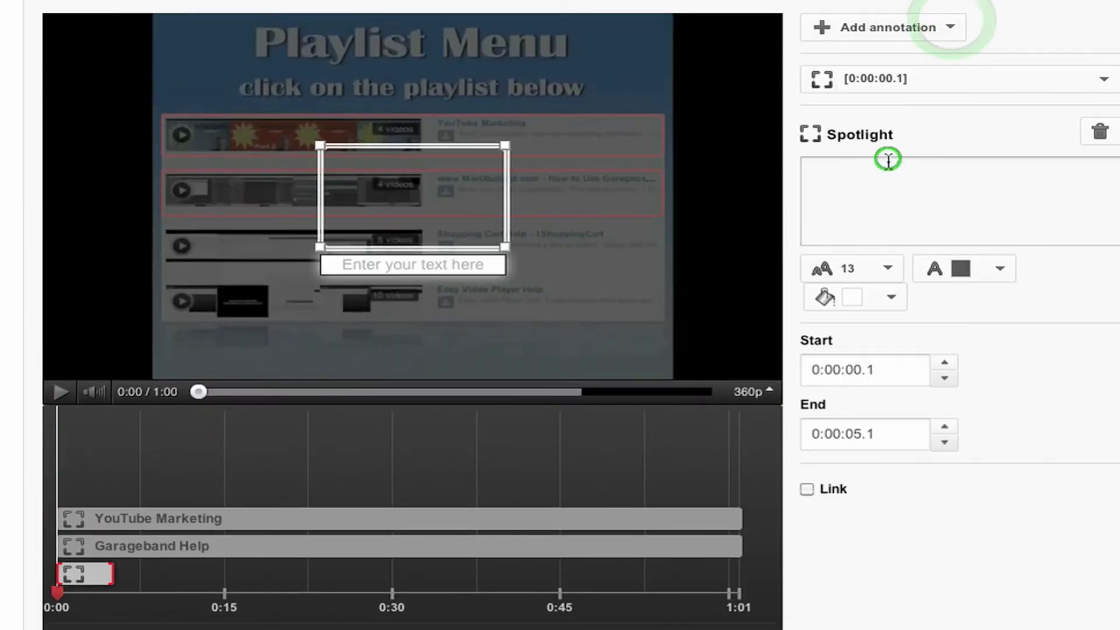
left_click_drag(320, 146, 190, 280)
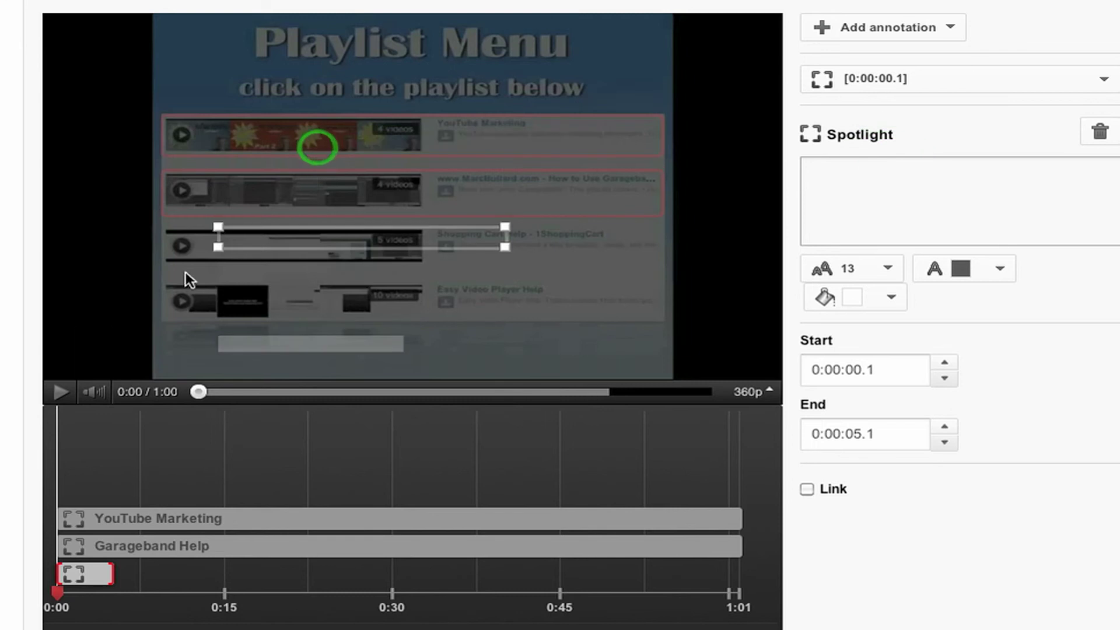
left_click_drag(87, 598, 101, 594)
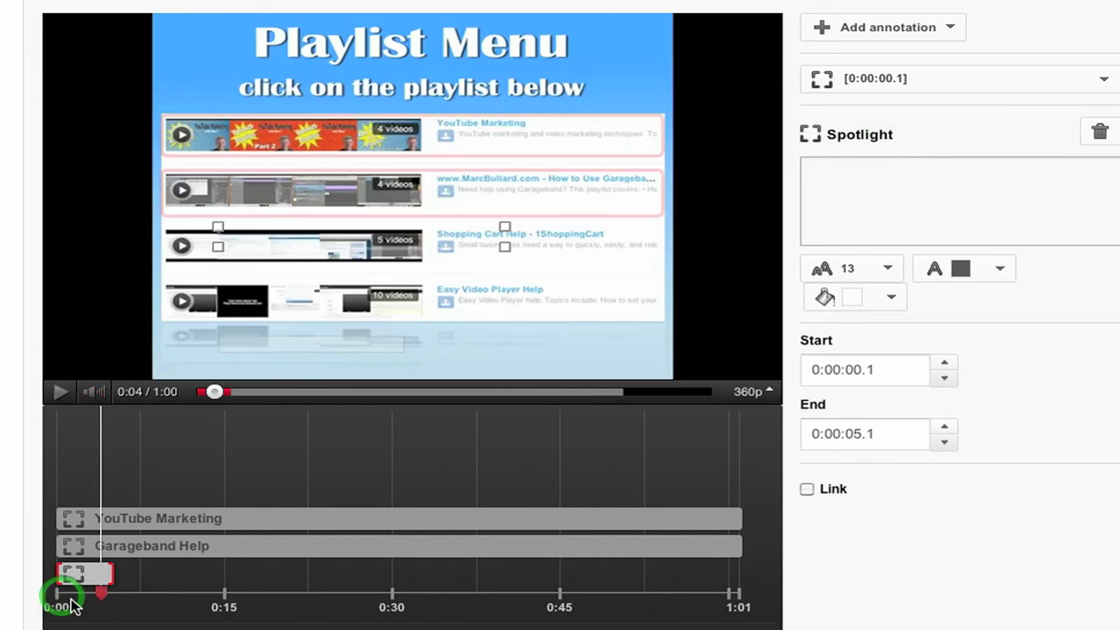
left_click_drag(219, 228, 169, 226)
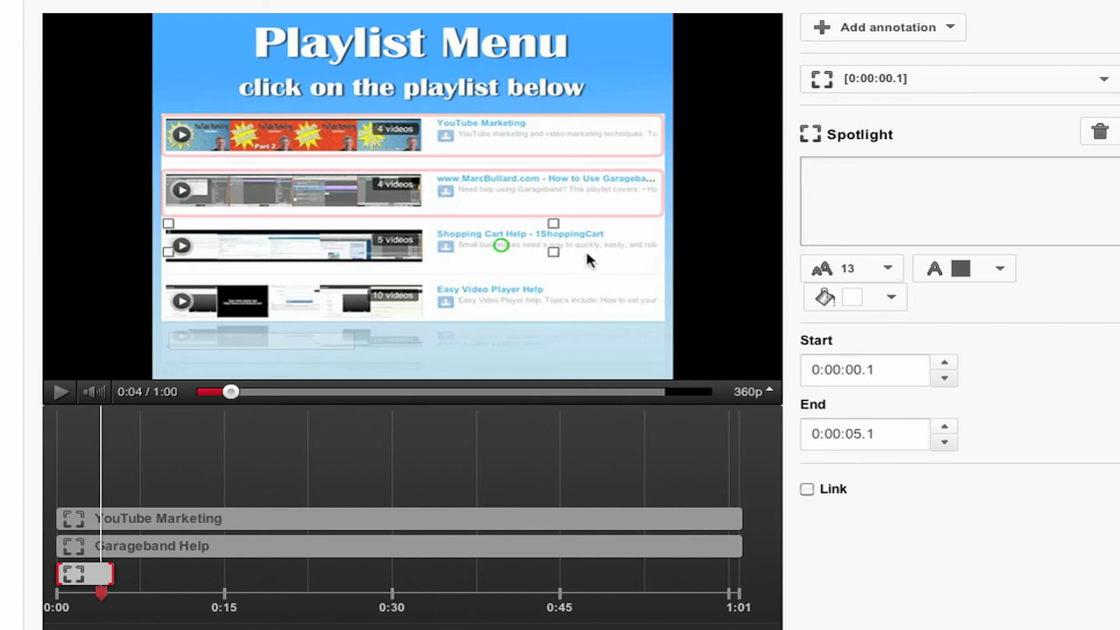
left_click_drag(586, 250, 657, 265)
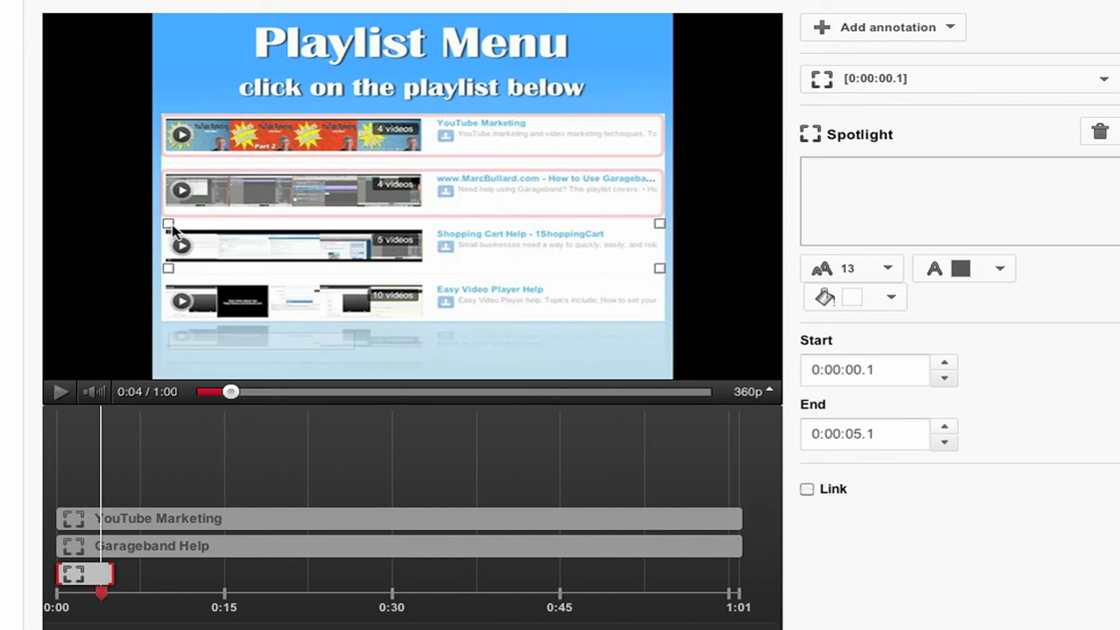
left_click_drag(169, 227, 165, 228)
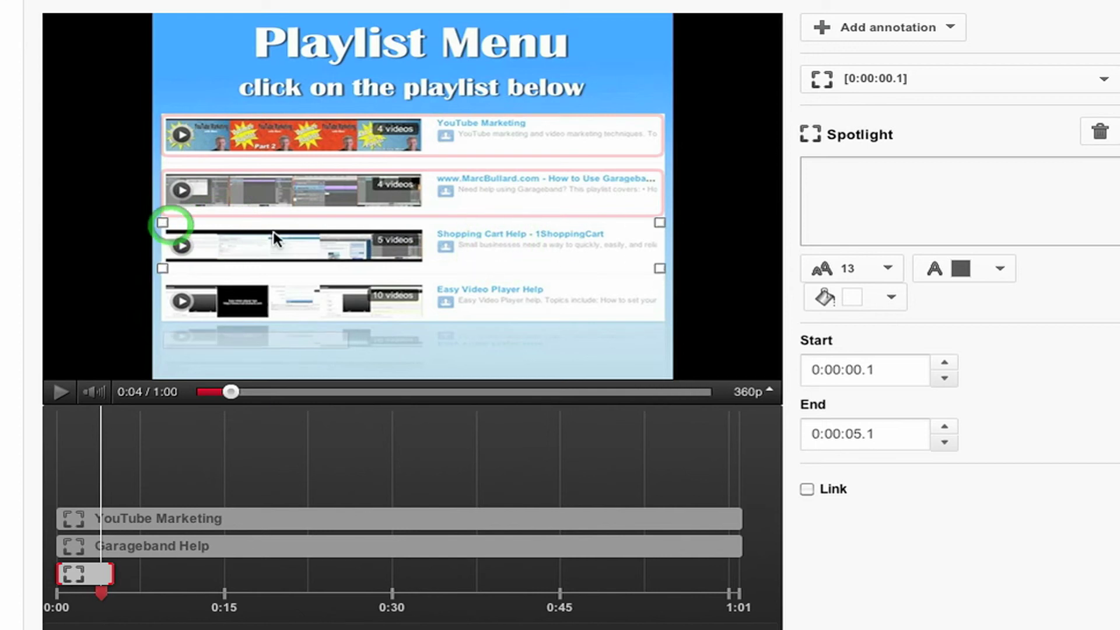
Colour the spotlight red and begin entering its Shopping Cart Help label.
left_click(891, 298)
left_click(845, 396)
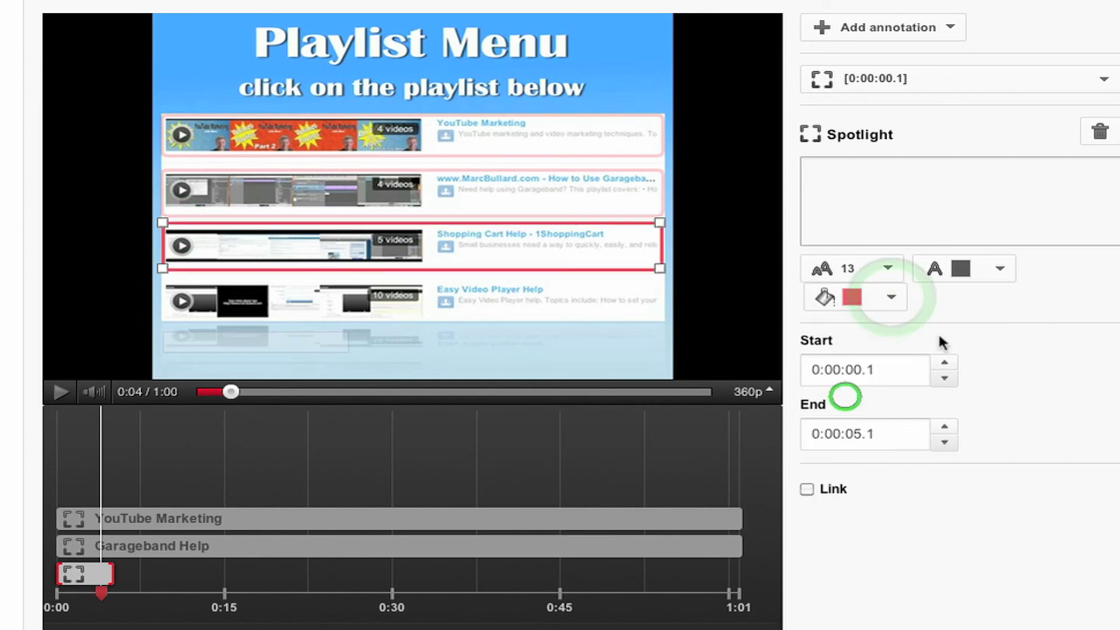
left_click(1001, 269)
left_click(860, 169)
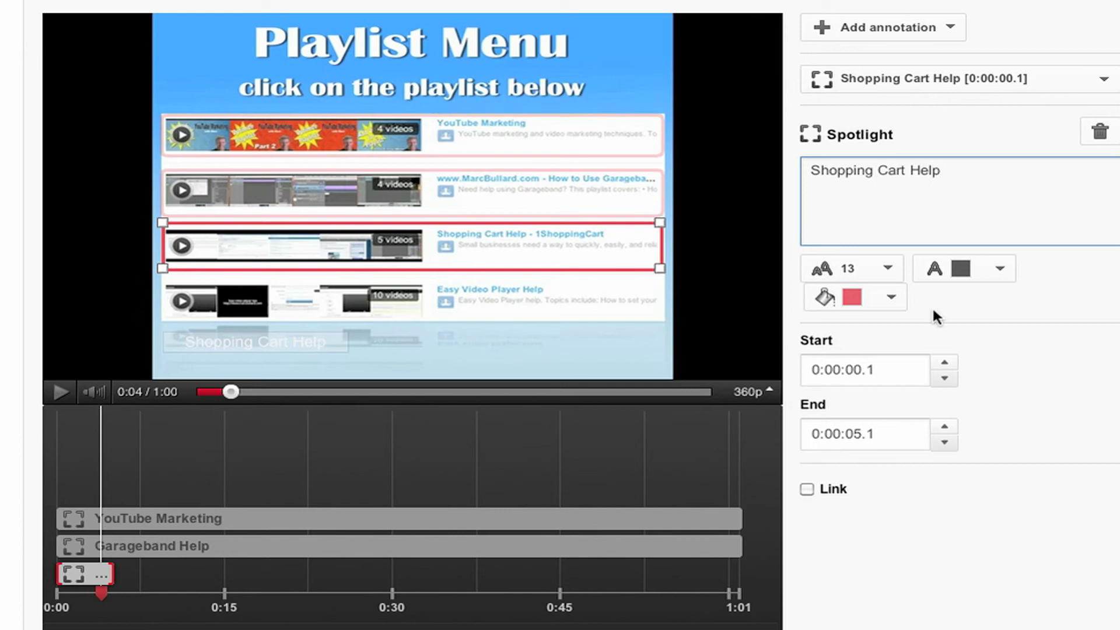
Link the Shopping Cart Help spotlight to its playlist, extend it to 1:01, and move its label into the row.
left_click(807, 489)
left_click(921, 519)
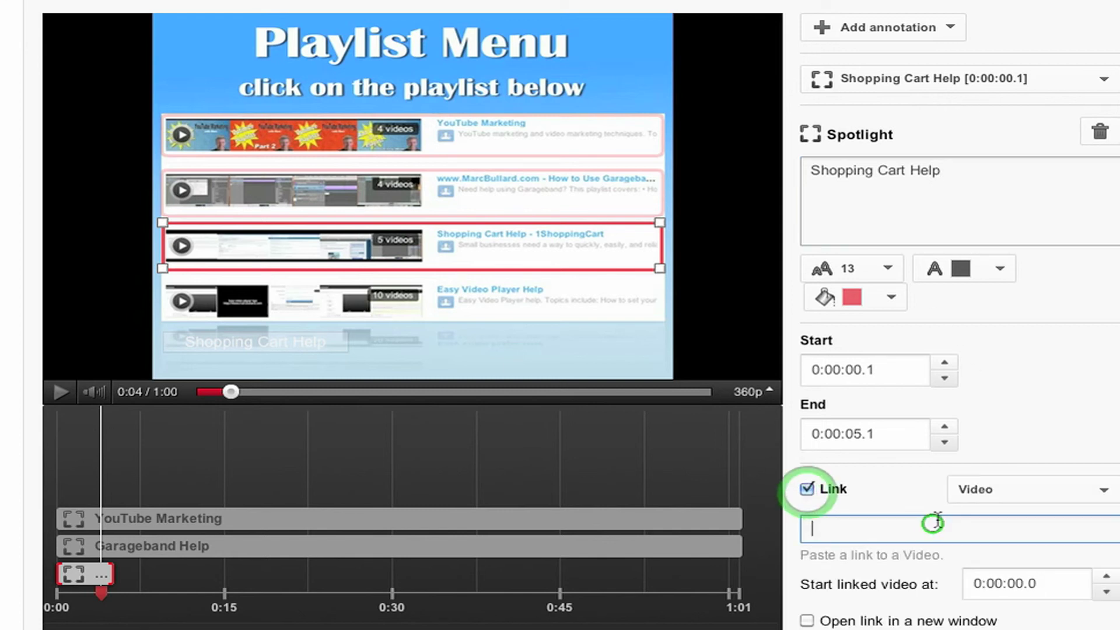
key("ctrl+v")
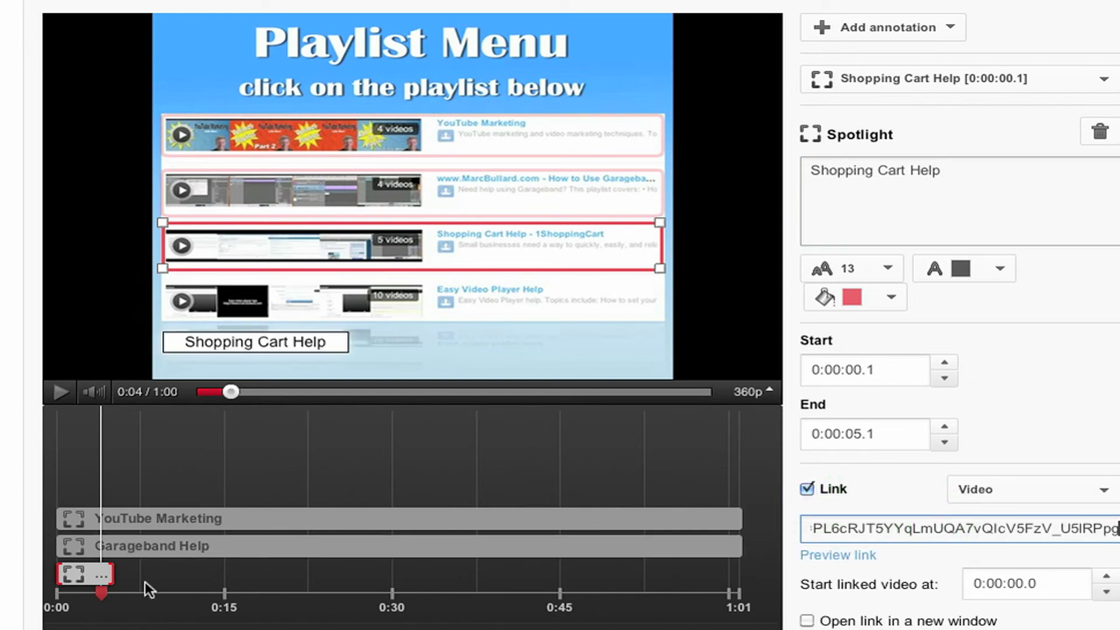
left_click_drag(105, 573, 739, 574)
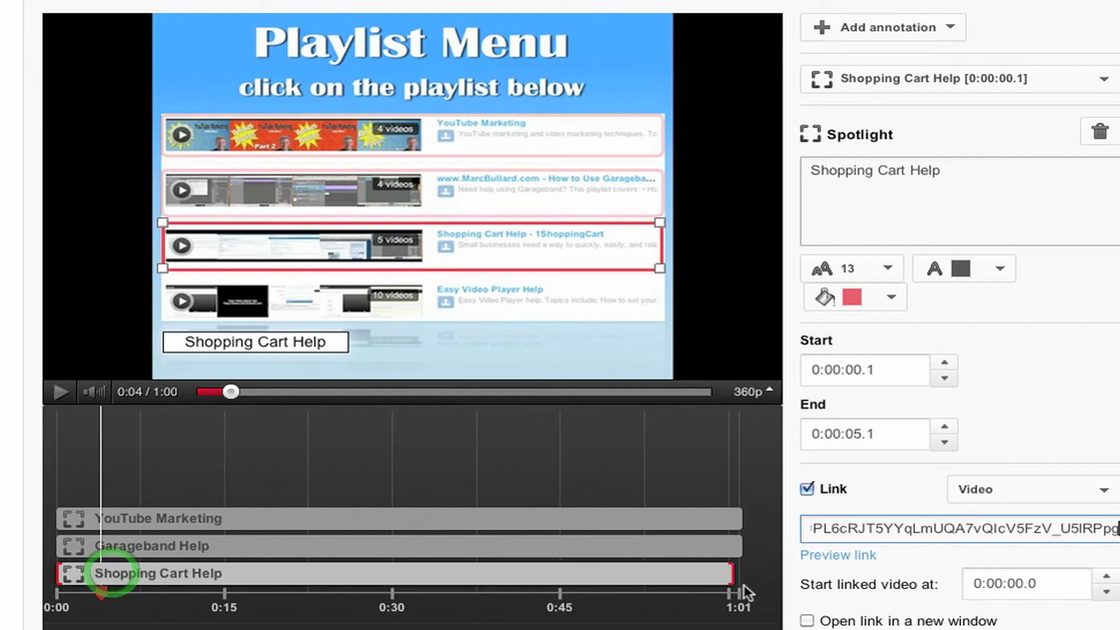
left_click_drag(317, 341, 594, 247)
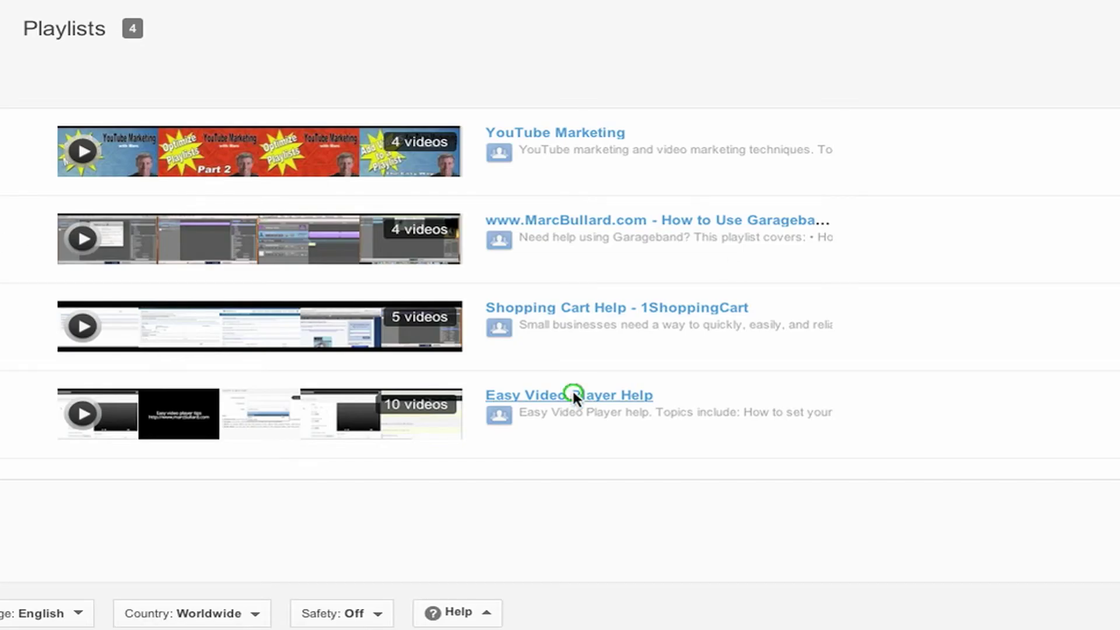
Open the Easy Video Player Help playlist and select its player page address.
left_click(572, 396)
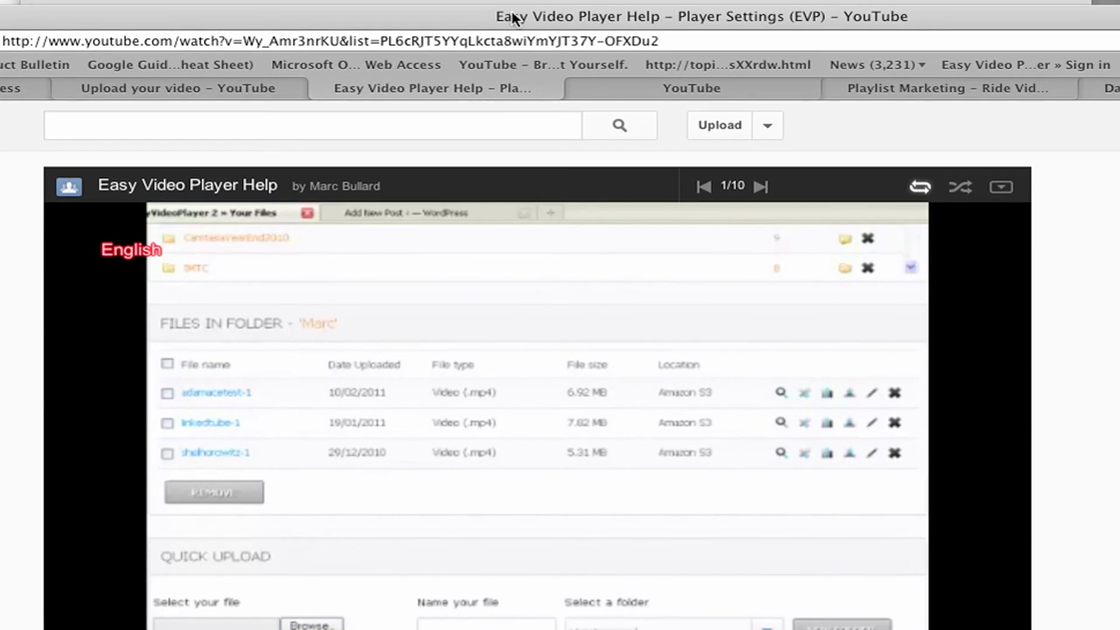
left_click(460, 35)
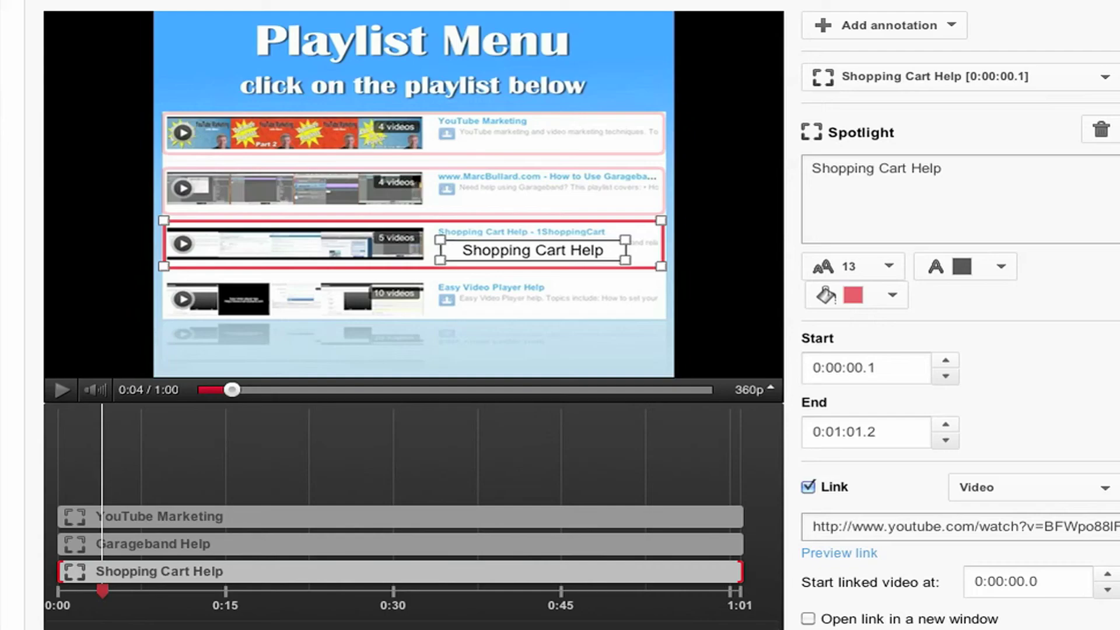
Add a red-filled spotlight stretched across the Easy Video Player Help row.
left_click(950, 25)
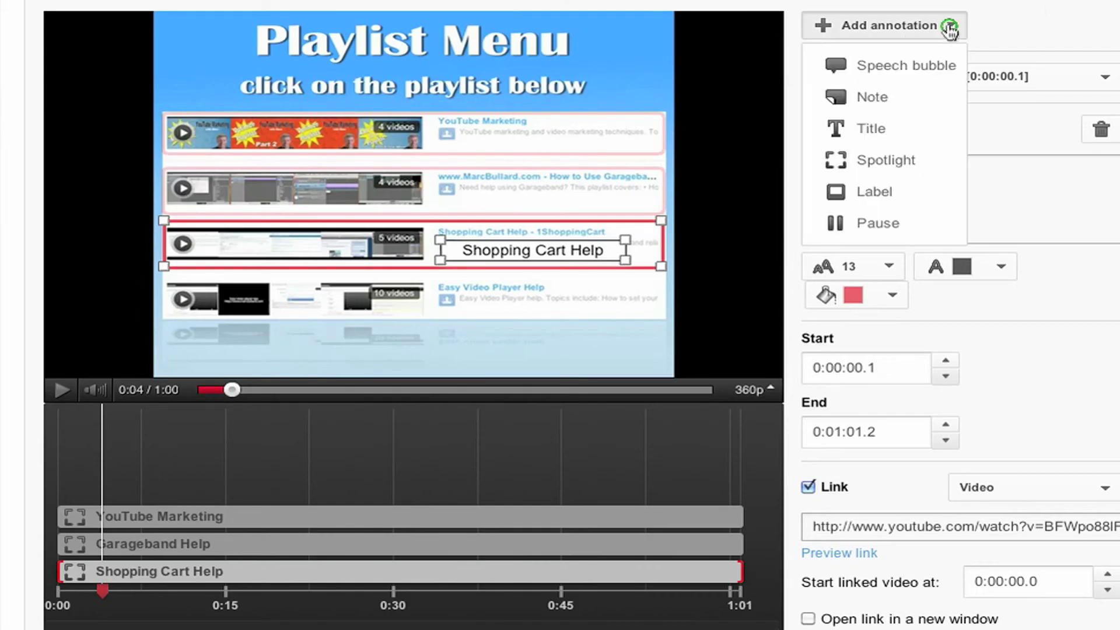
left_click(932, 163)
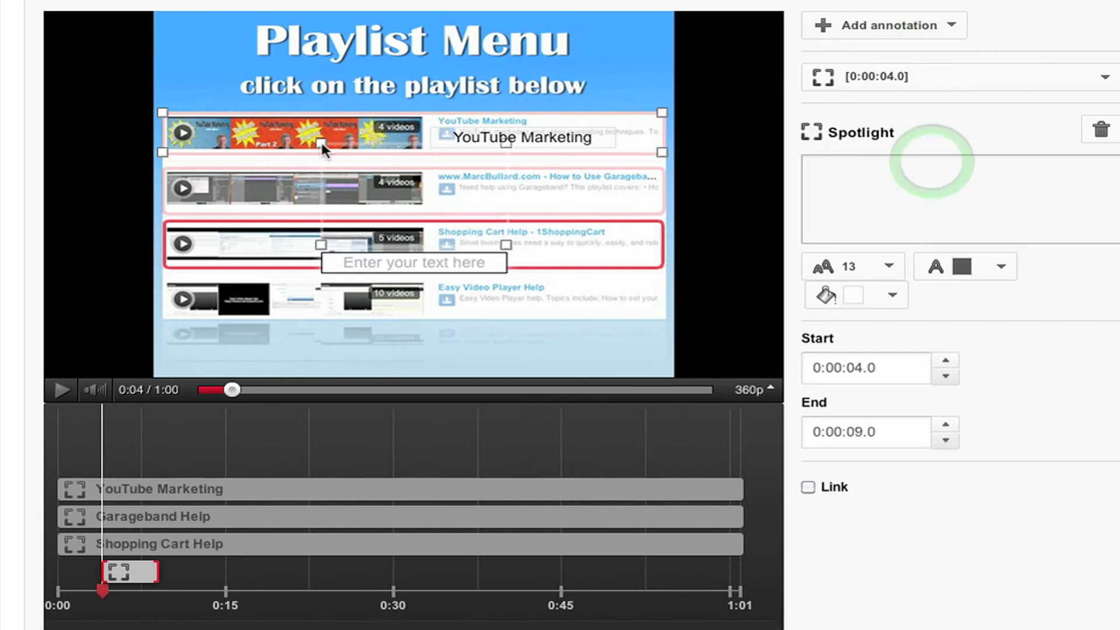
left_click_drag(320, 139, 213, 303)
left_click_drag(550, 311, 670, 315)
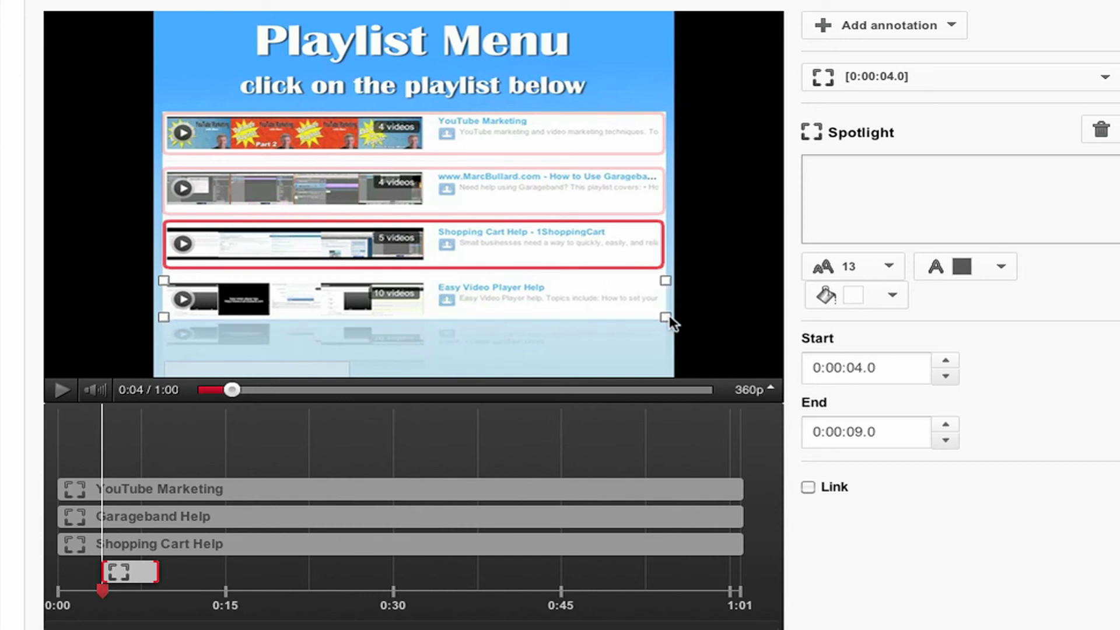
left_click(893, 296)
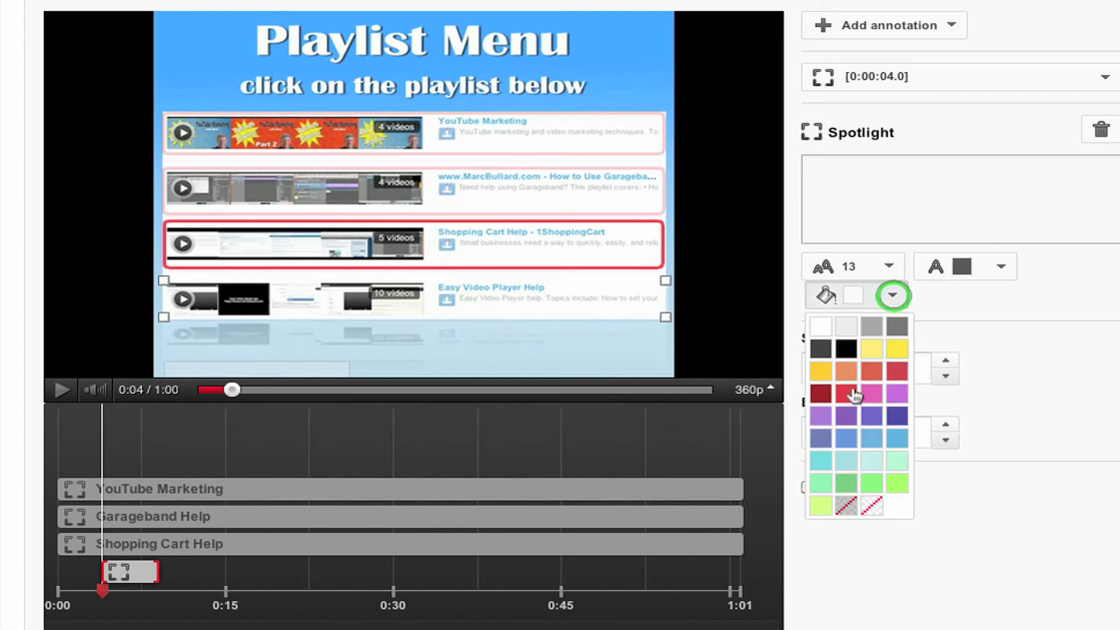
left_click(854, 395)
Make the spotlight a link and label it 'Easy Video Player'.
left_click(870, 171)
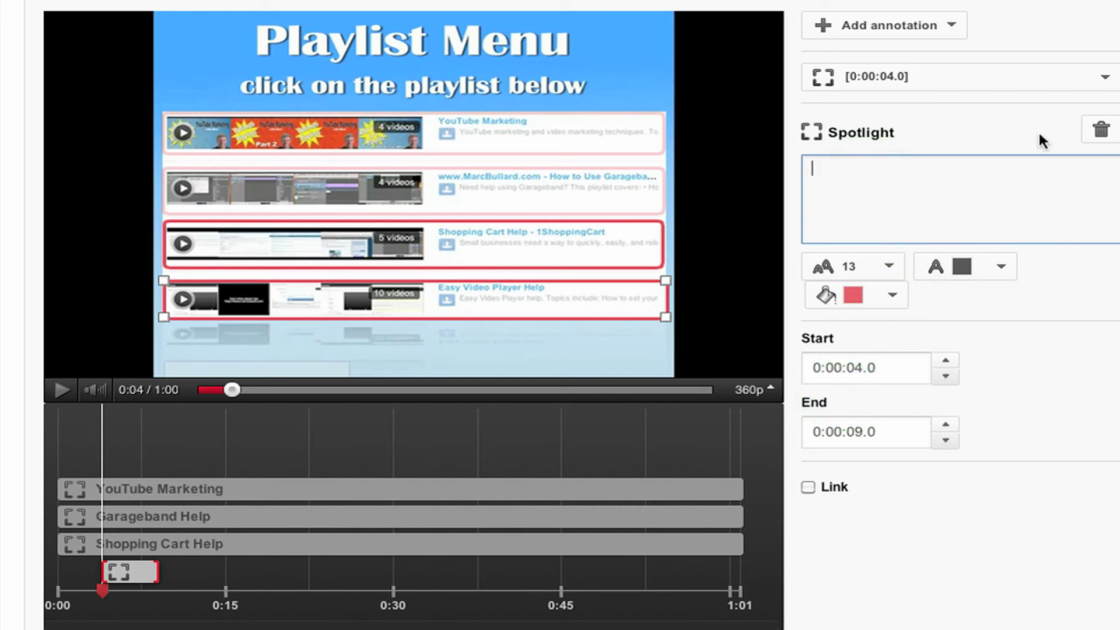
left_click_drag(114, 593, 125, 593)
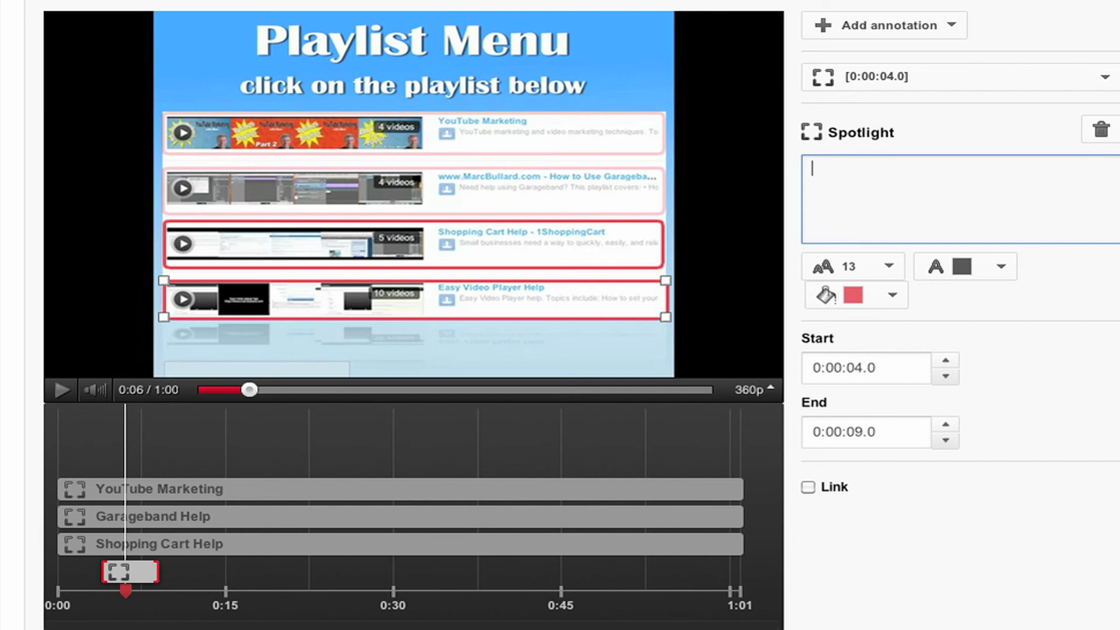
left_click(808, 487)
left_click(876, 175)
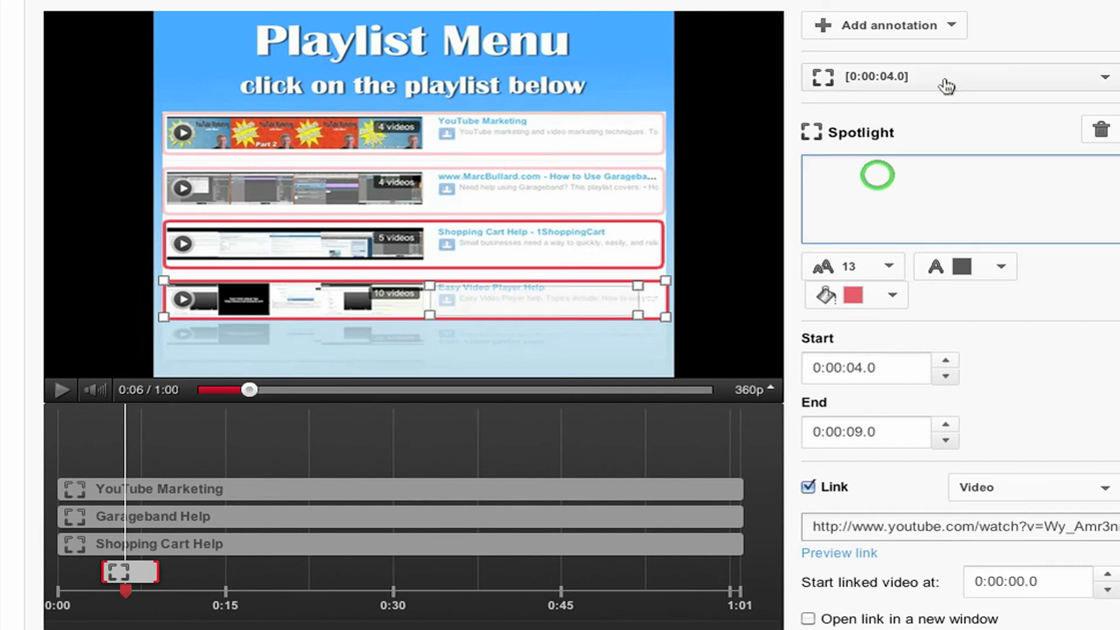
type("Easy Video Player")
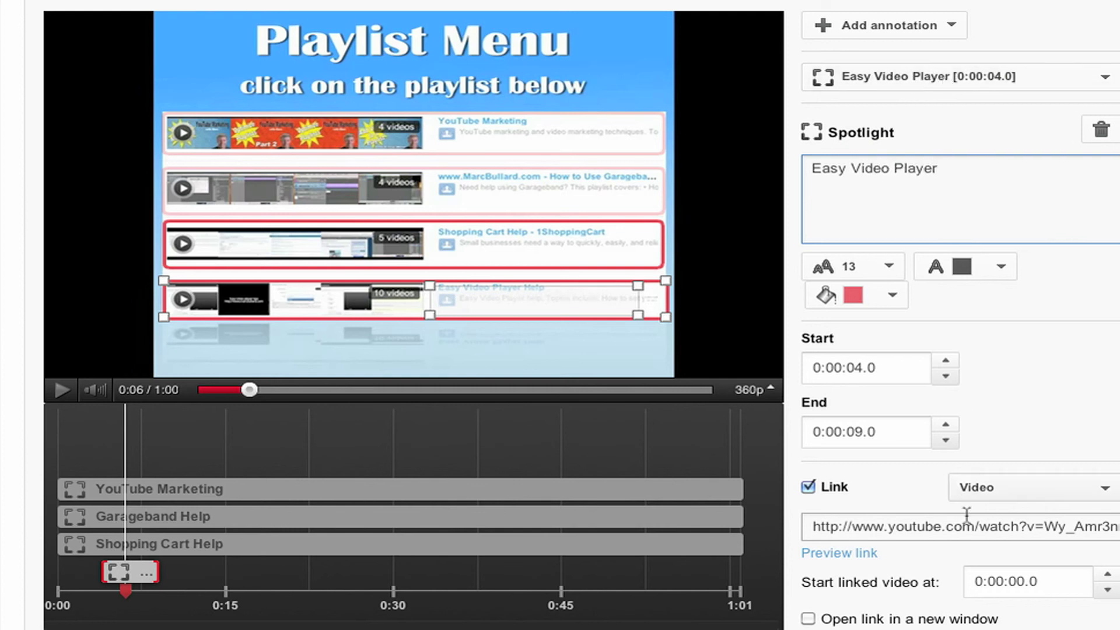
Run the spotlight from 0:00 to 1:01, then save and publish the annotations.
left_click_drag(105, 572, 59, 572)
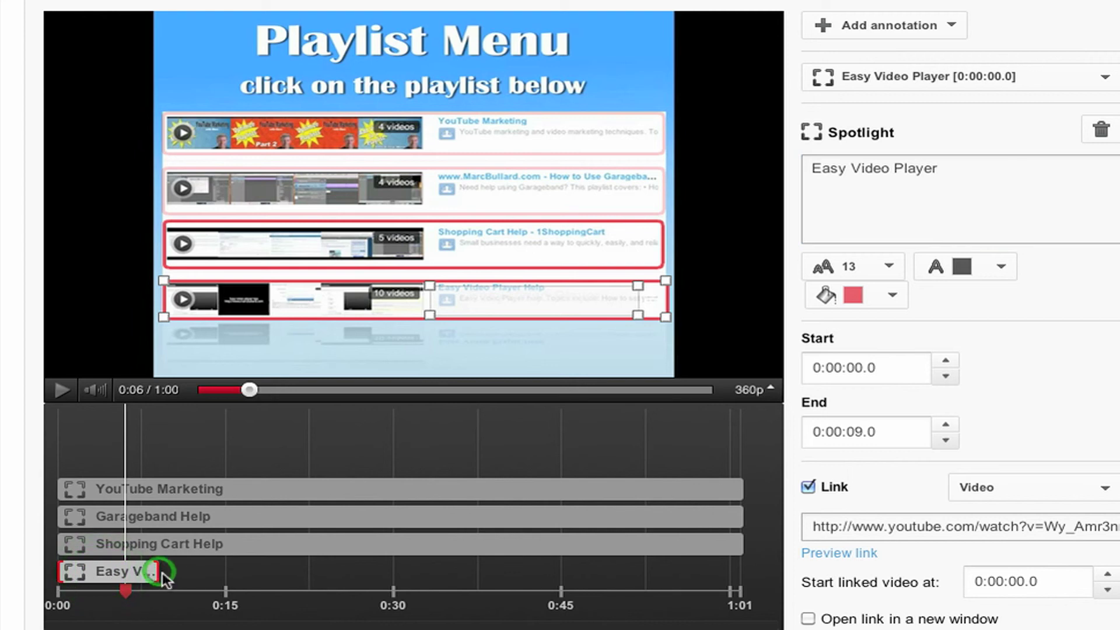
left_click_drag(166, 578, 742, 575)
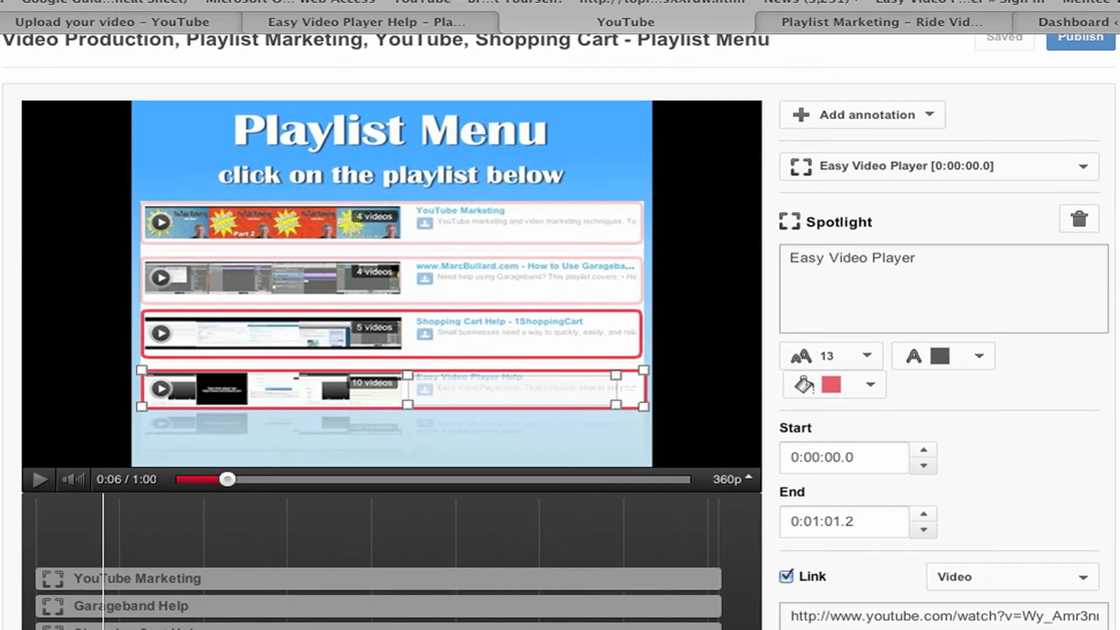
scroll(992, 175, "up", 1)
left_click(1000, 98)
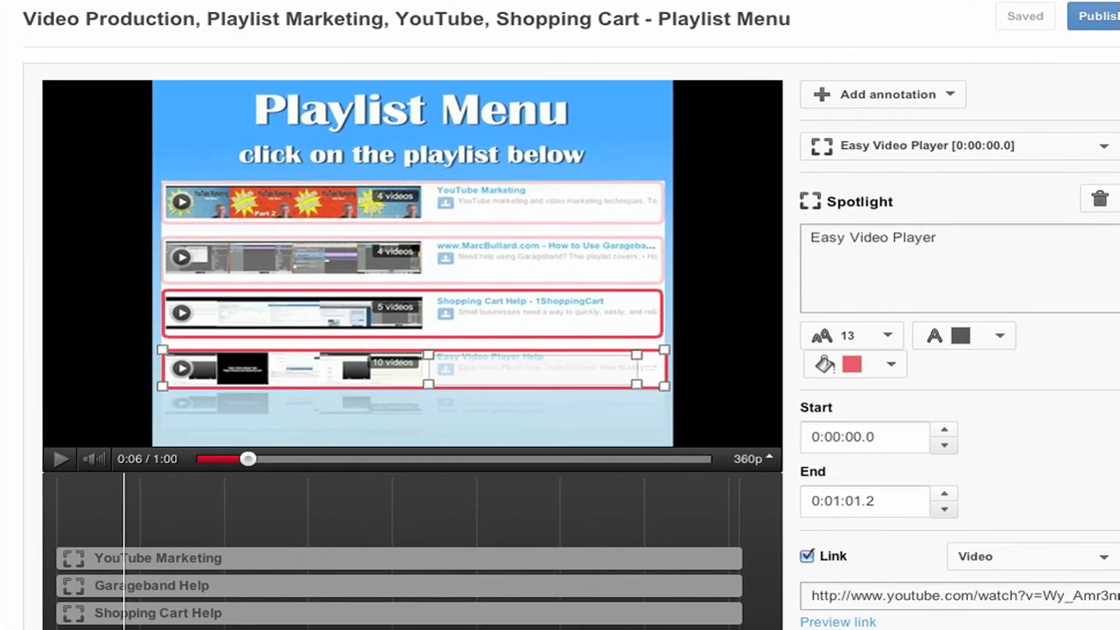
left_click(1087, 26)
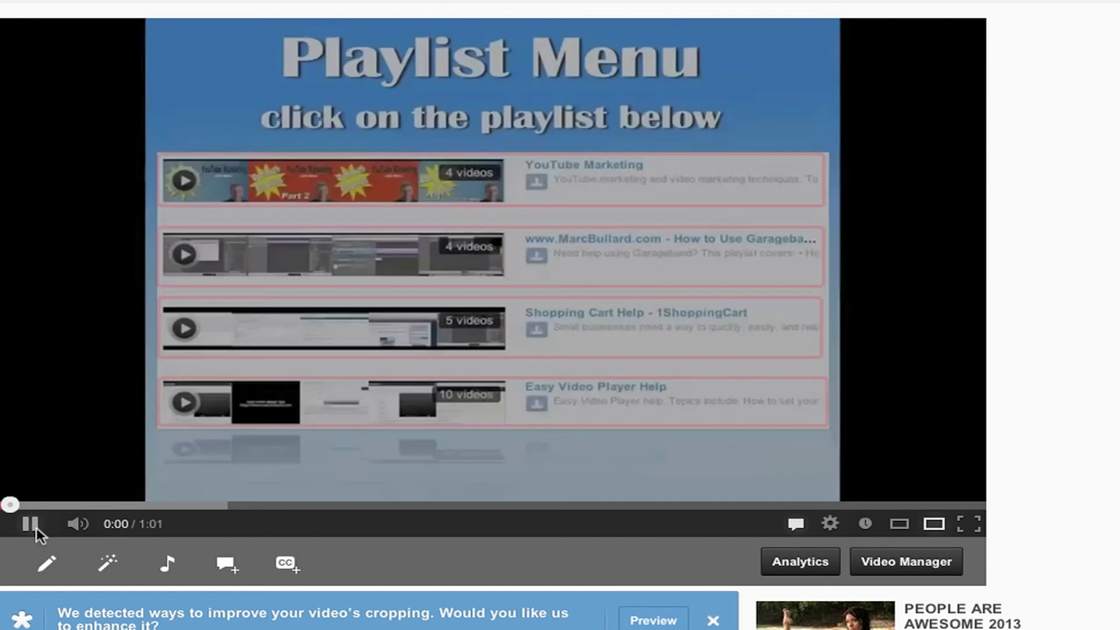
Play and pause the live Playlist Menu video at 0:03 to check the spotlights, then reopen its annotations editor.
left_click(28, 524)
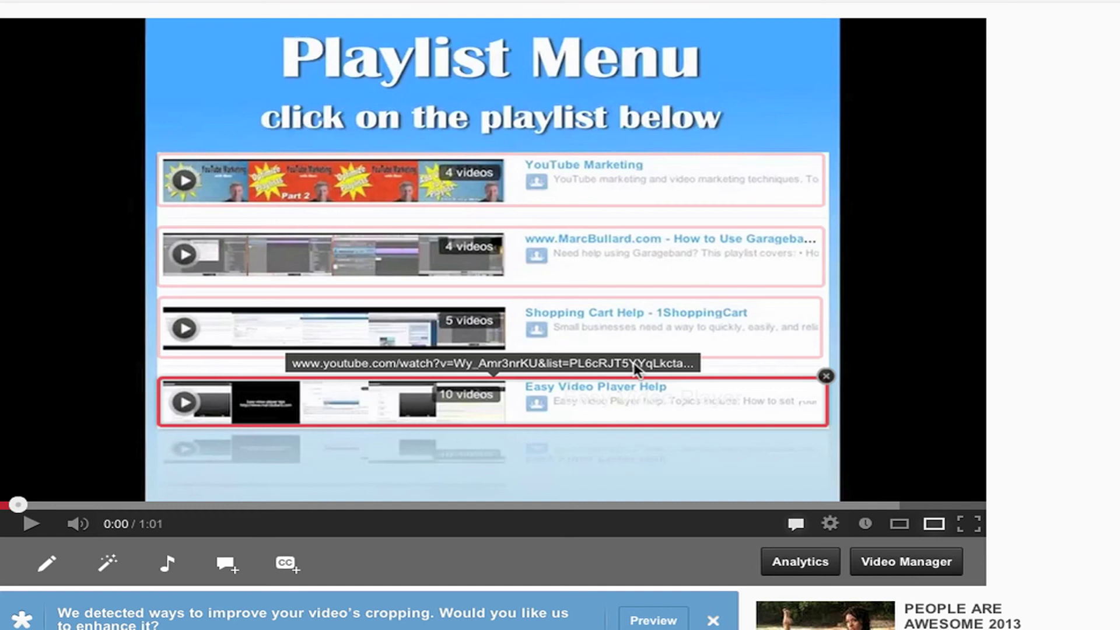
left_click(31, 524)
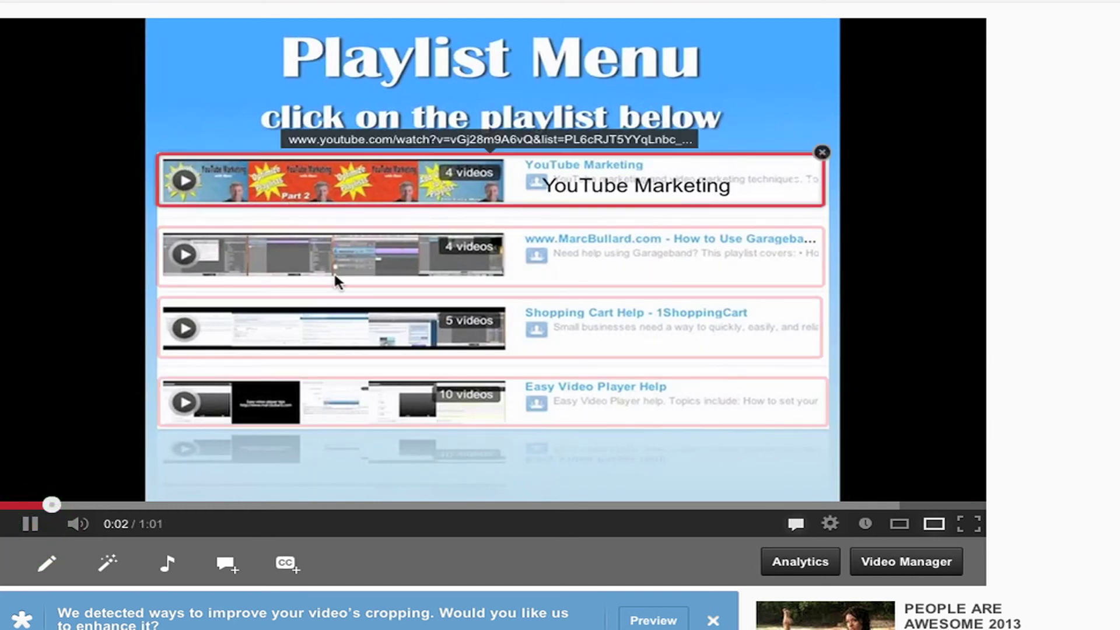
left_click(32, 527)
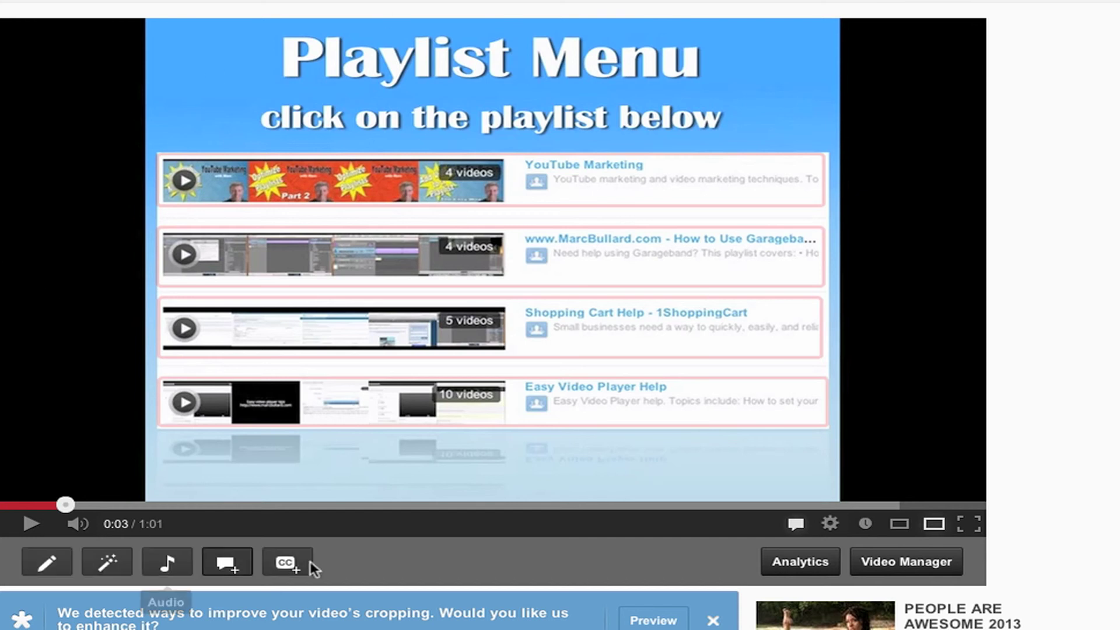
left_click(405, 558)
left_click(227, 564)
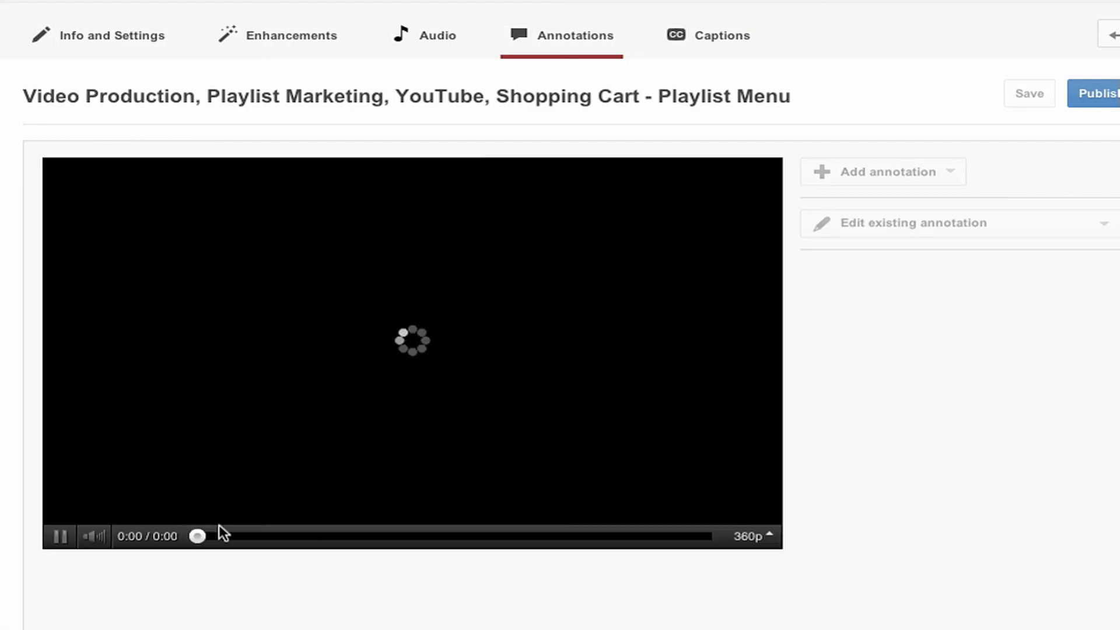
With the preview paused at 0:03, shift the Easy Video Player label box left and narrow it.
scroll(183, 500, "down", 3)
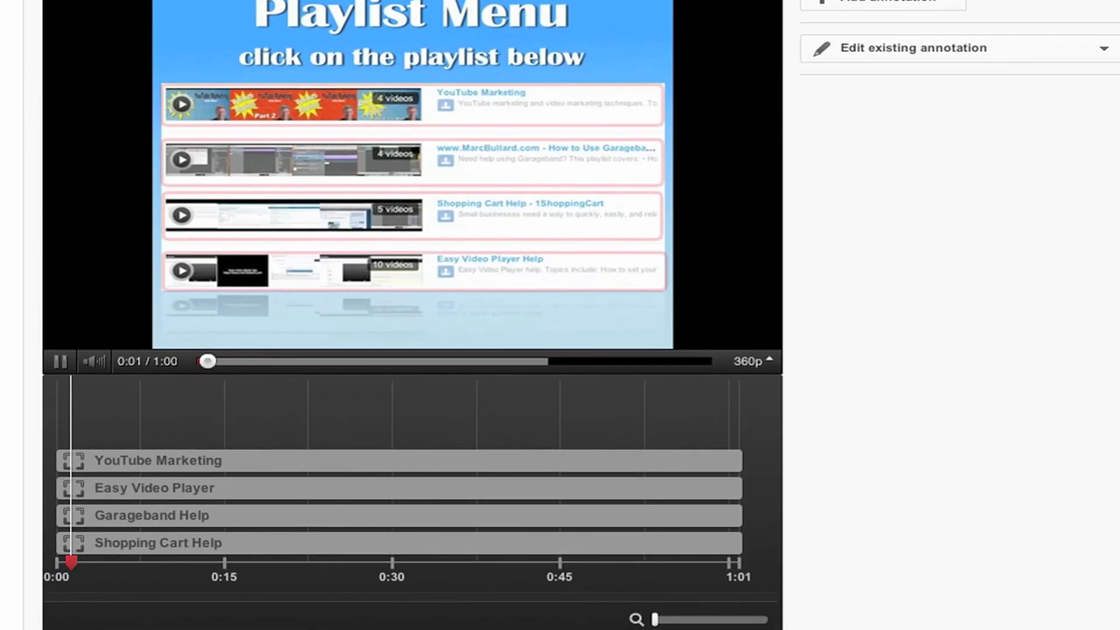
left_click(63, 361)
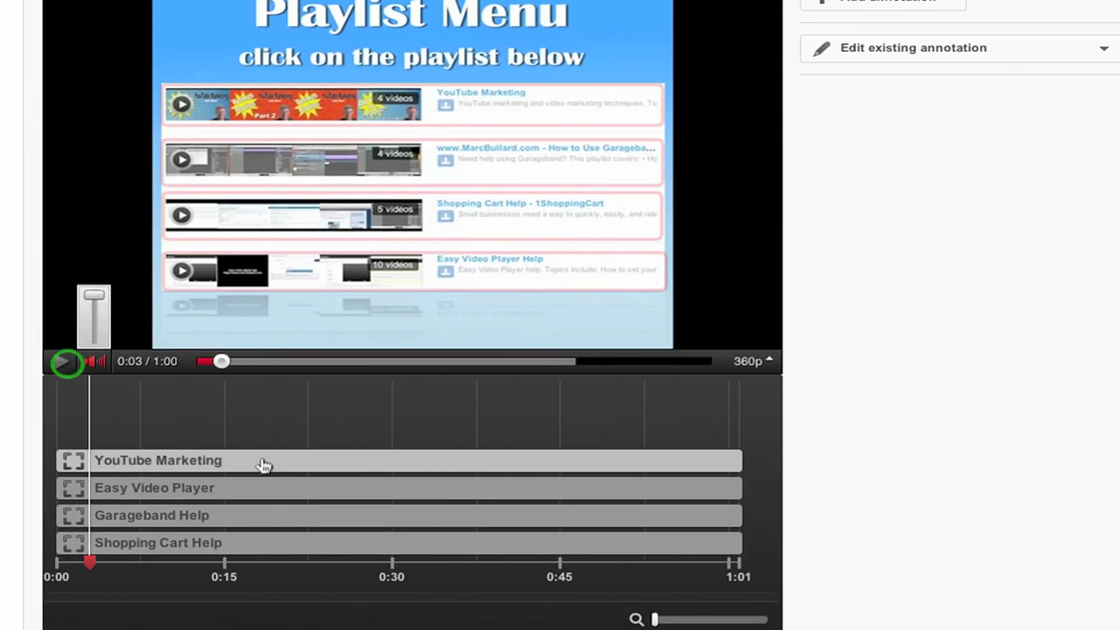
left_click(248, 516)
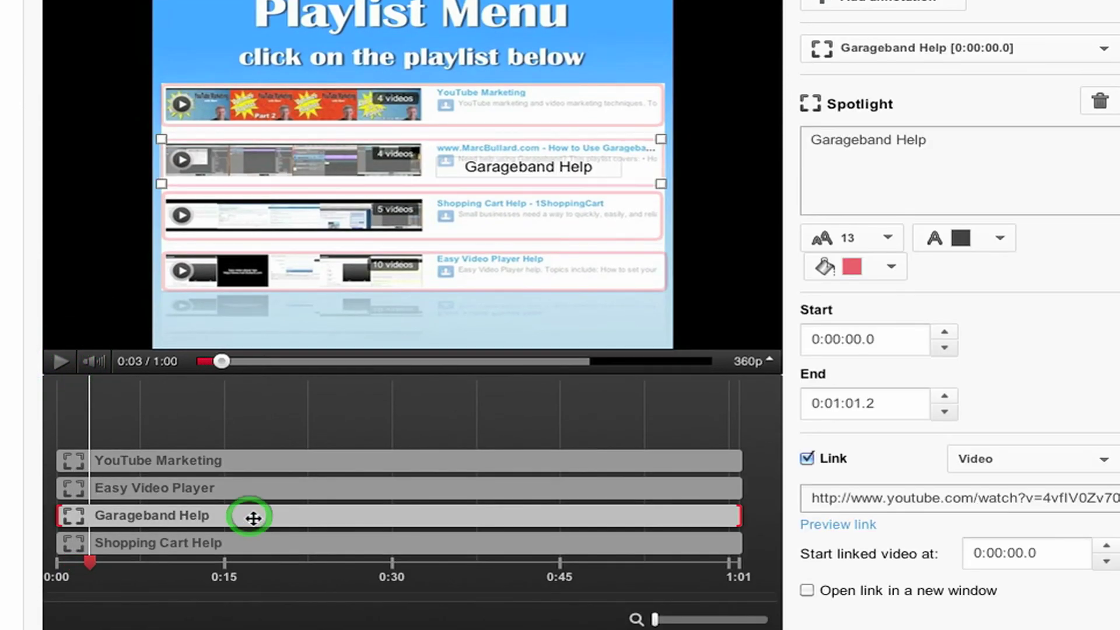
left_click(274, 491)
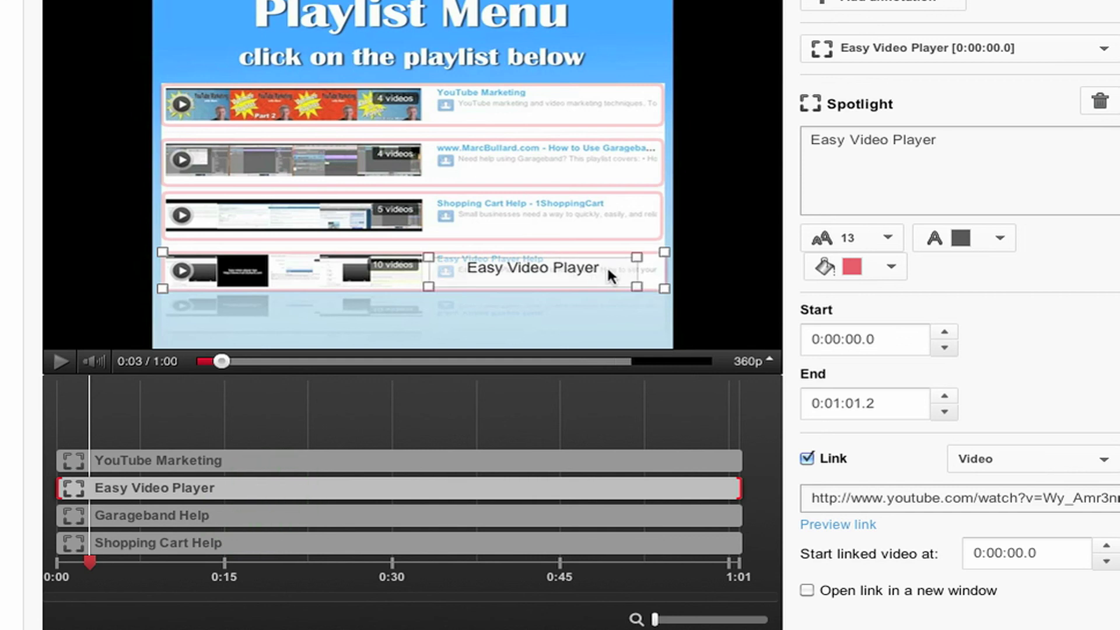
left_click_drag(610, 275, 593, 280)
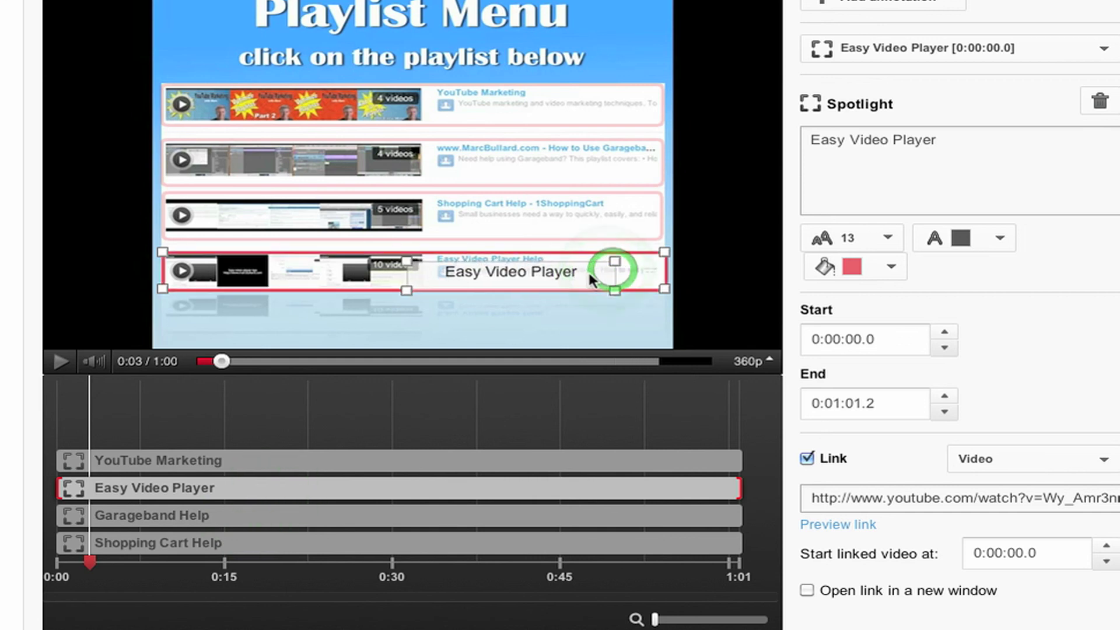
left_click_drag(407, 290, 442, 292)
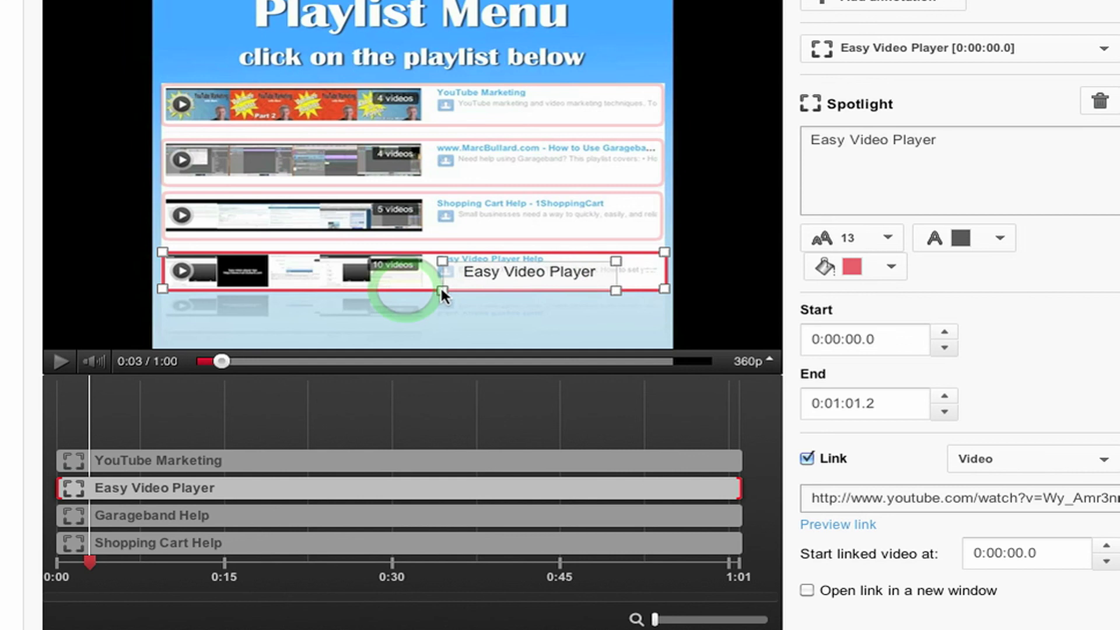
left_click_drag(594, 275, 576, 276)
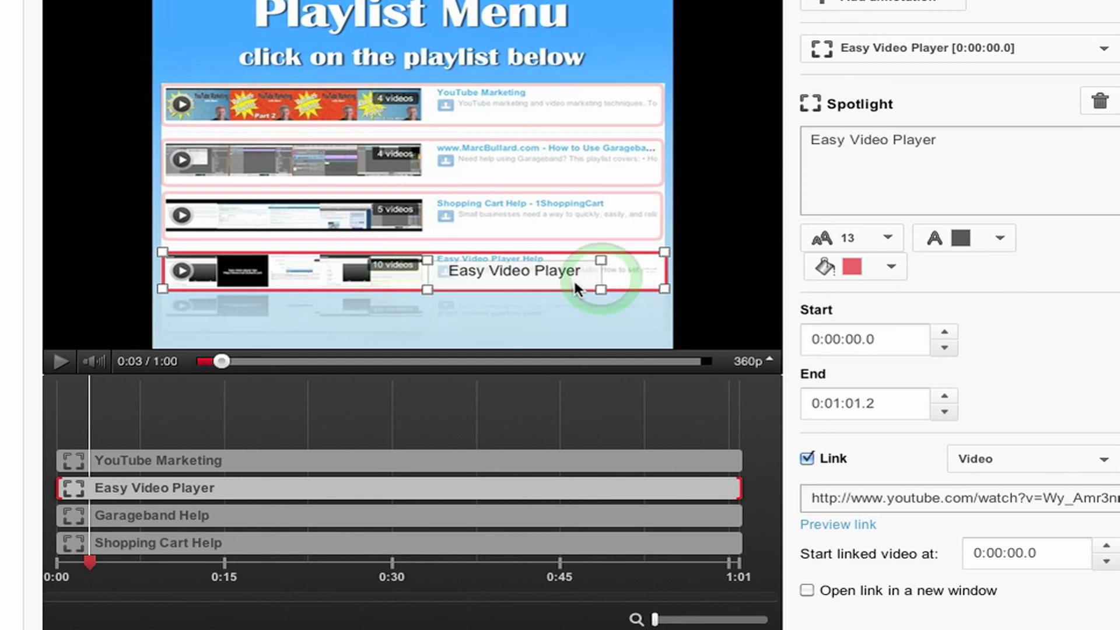
Review the Shopping Cart, Garageband and Easy Video Player spotlights, then save and republish.
left_click(207, 543)
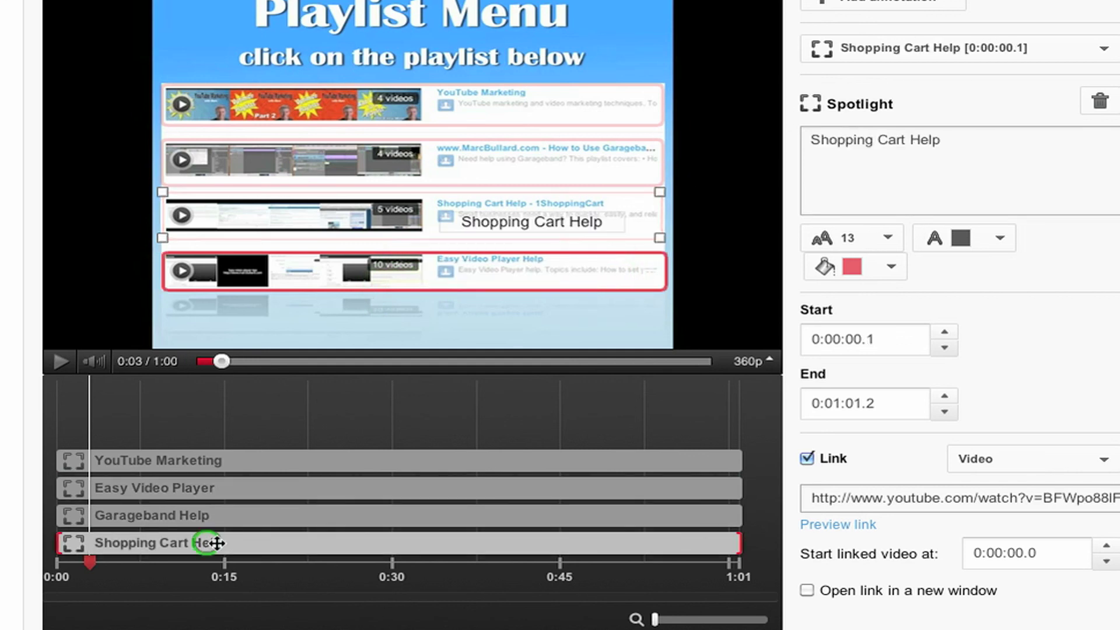
left_click(236, 515)
left_click(259, 489)
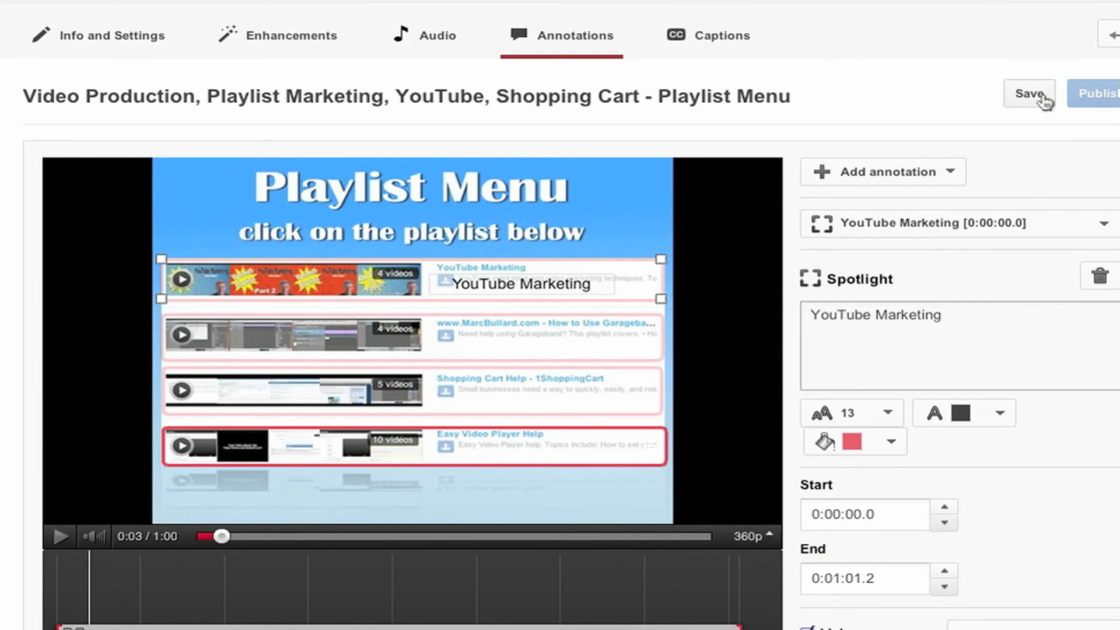
left_click(1039, 93)
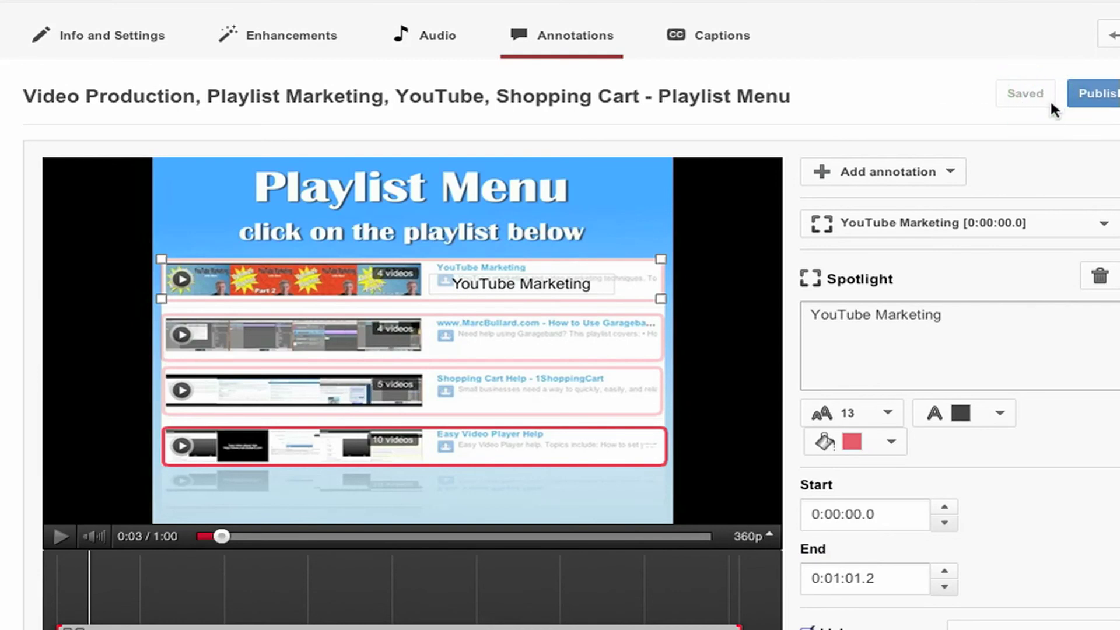
left_click(1101, 95)
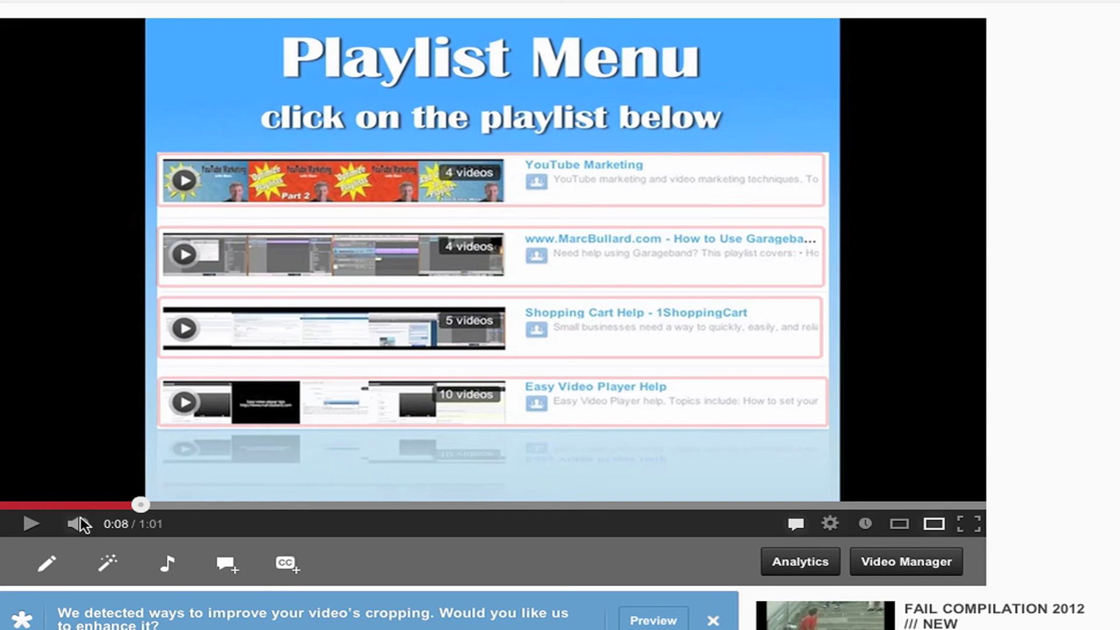
Play the live menu video, follow the Shopping Cart Help spotlight, and pause the opening advertisement.
left_click(35, 526)
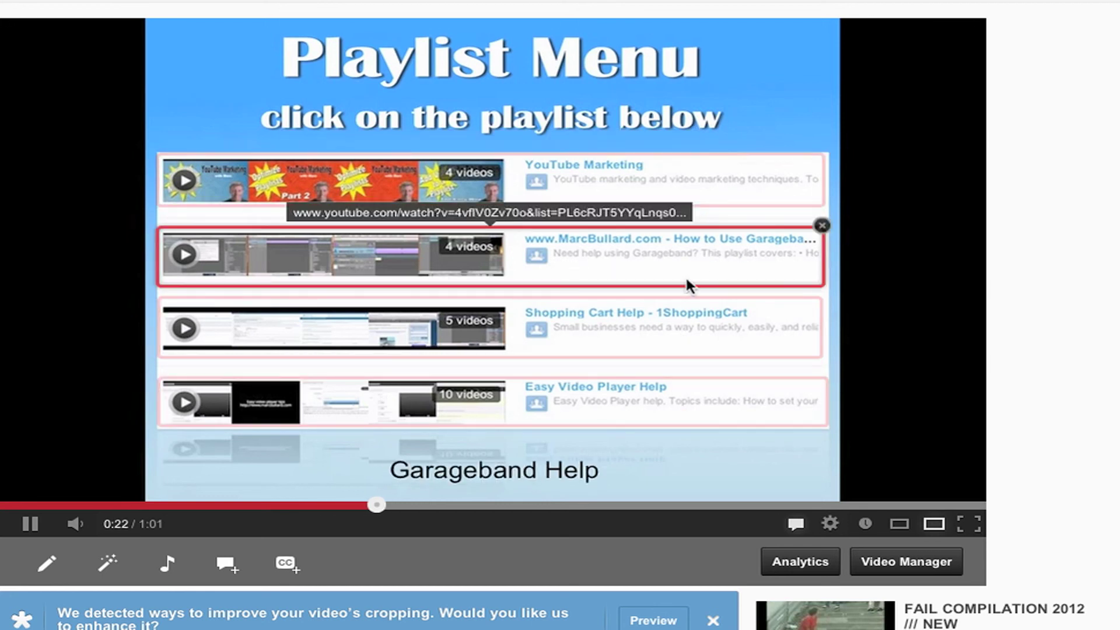
left_click(667, 329)
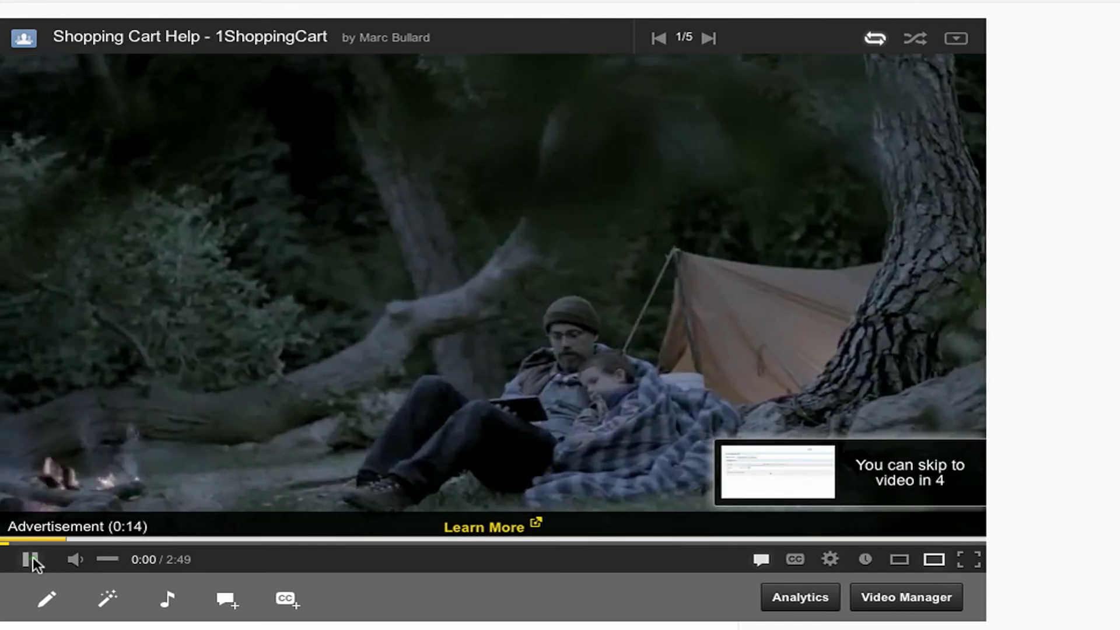
left_click(31, 559)
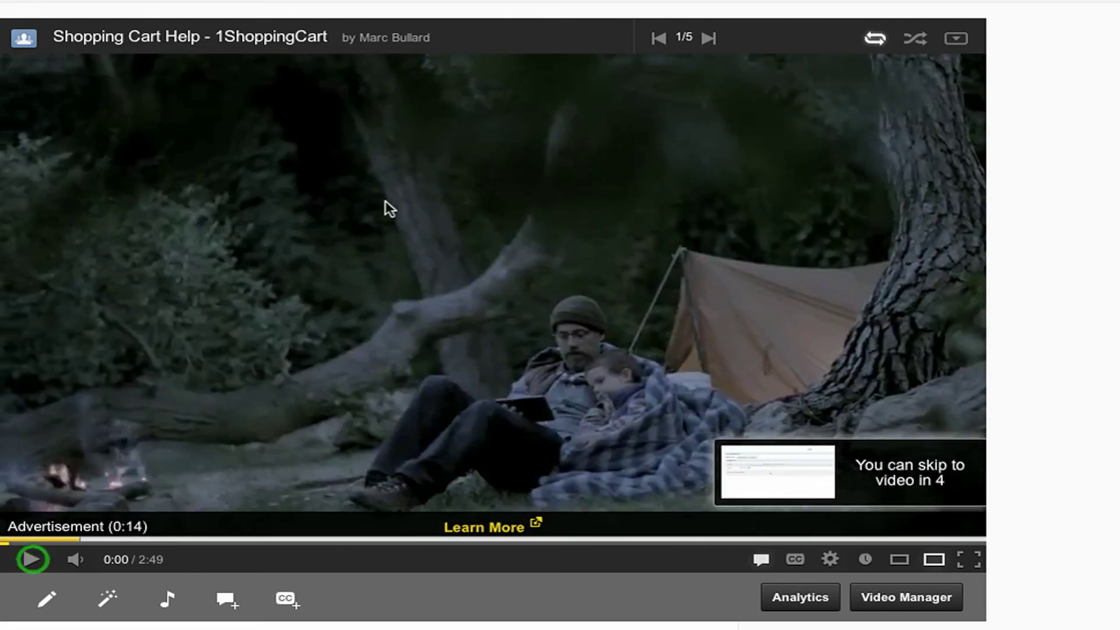
Expand the playlist panel to list the five Shopping Cart Help videos.
left_click(956, 38)
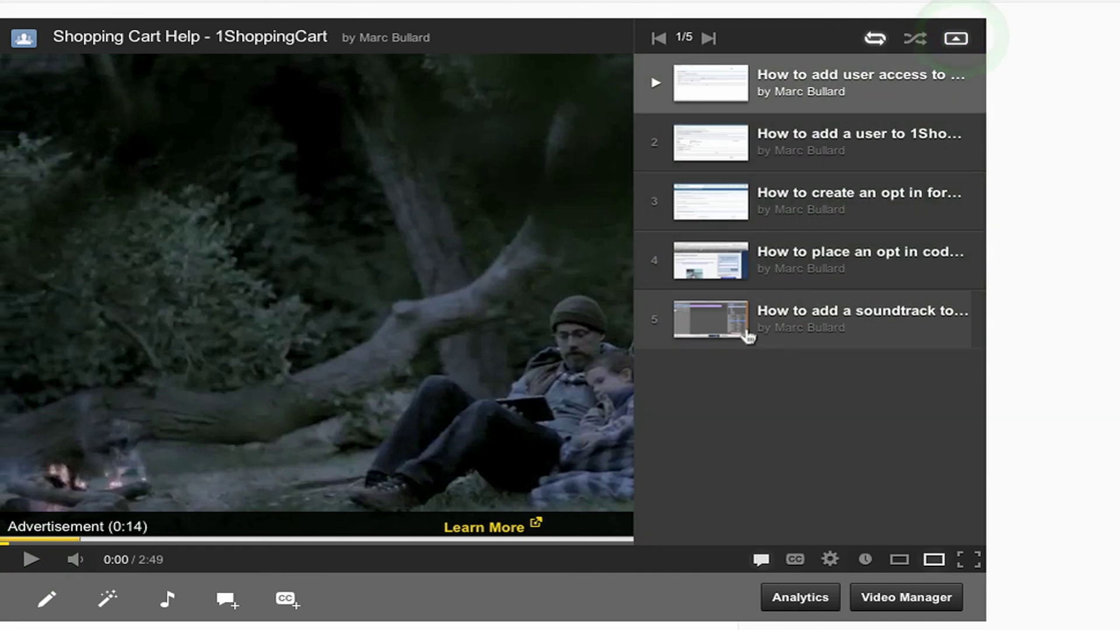